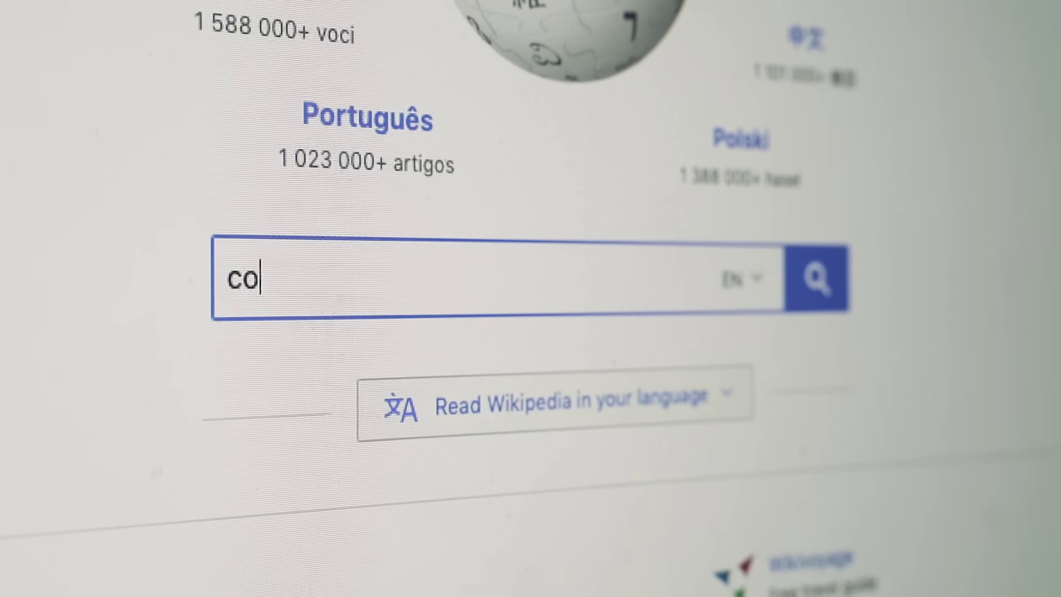
# - Enter "color theory" in the Wikipedia search
pyautogui.write('lor theory')
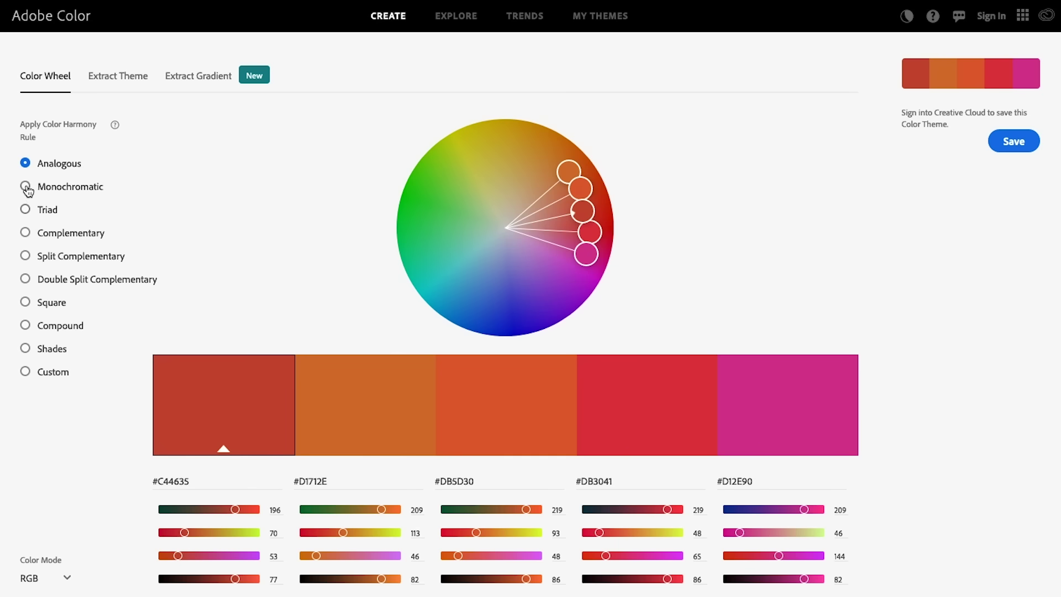
# - In Adobe Color, preview the Monochromatic, Triad, Complementary and Split Complementary harmony rules for the base red
pyautogui.click(25, 186)
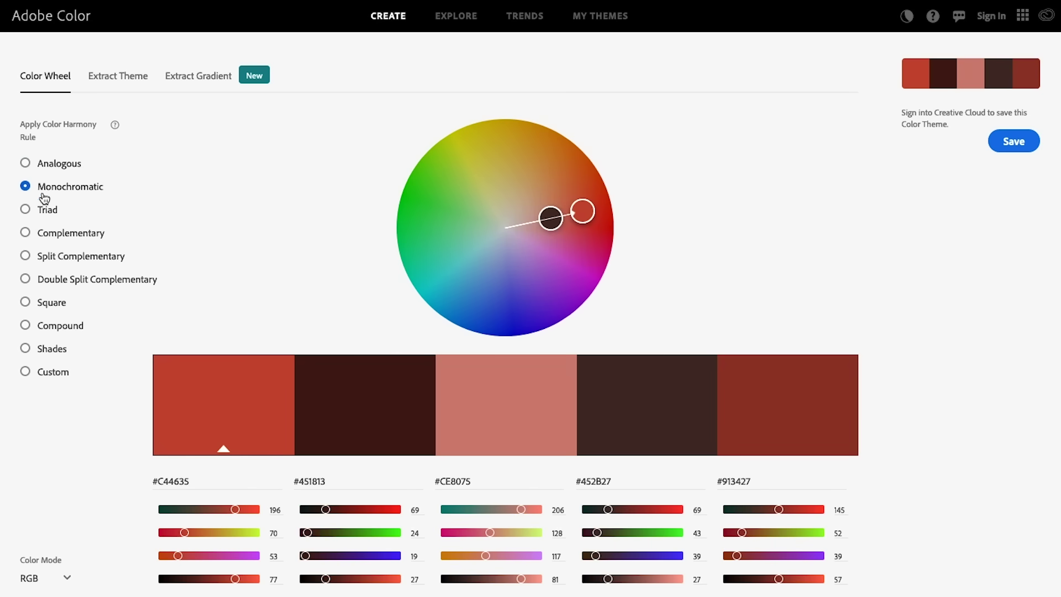
pyautogui.click(25, 210)
pyautogui.click(26, 233)
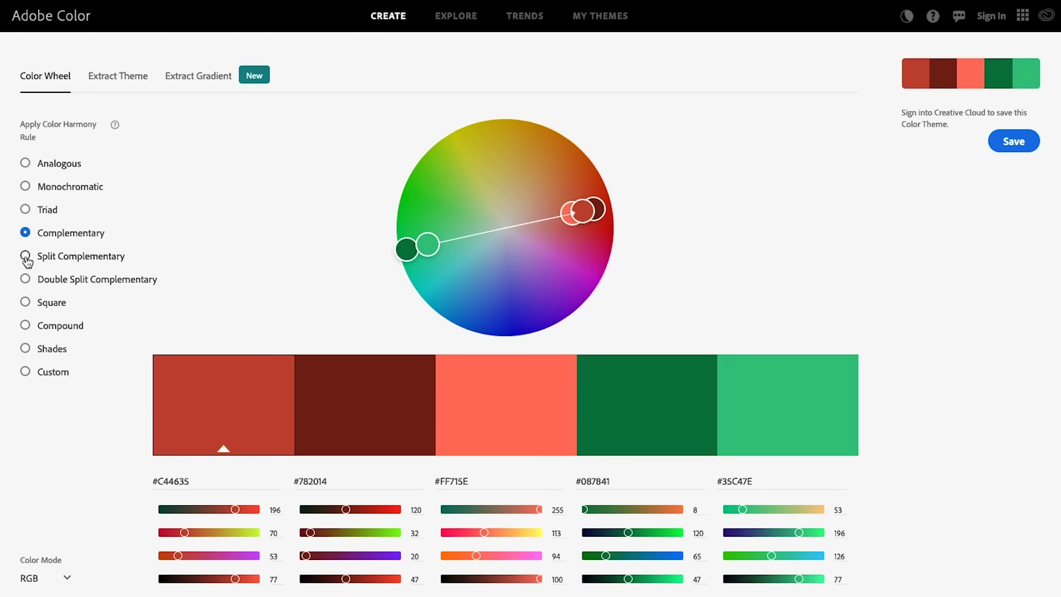
pyautogui.click(25, 256)
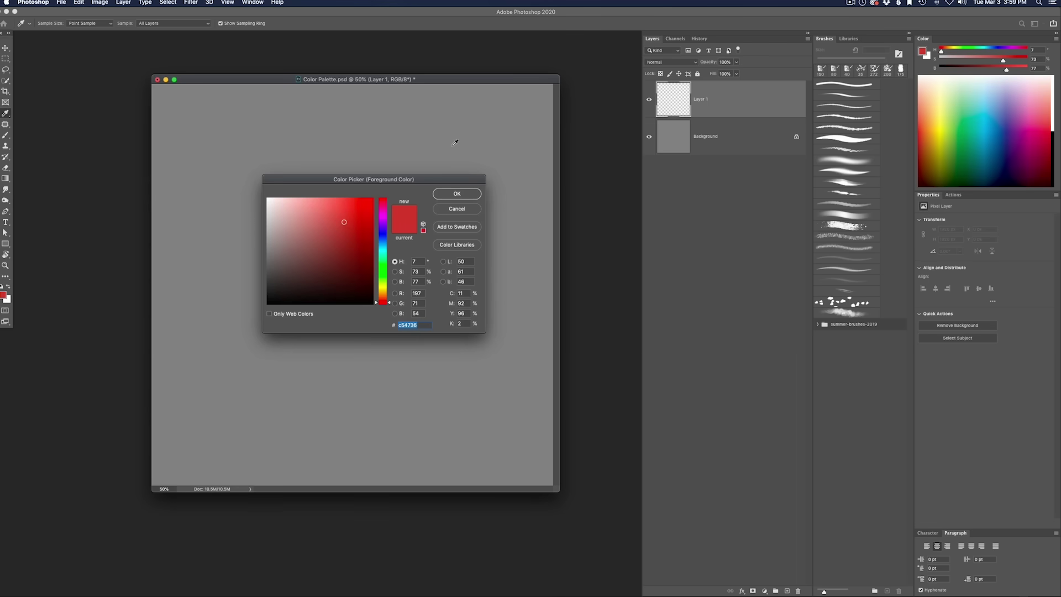
# - In Photoshop, accept the red c54736 as foreground color and brush a vertical red swatch onto Layer 1
pyautogui.click(456, 194)
pyautogui.press('b')
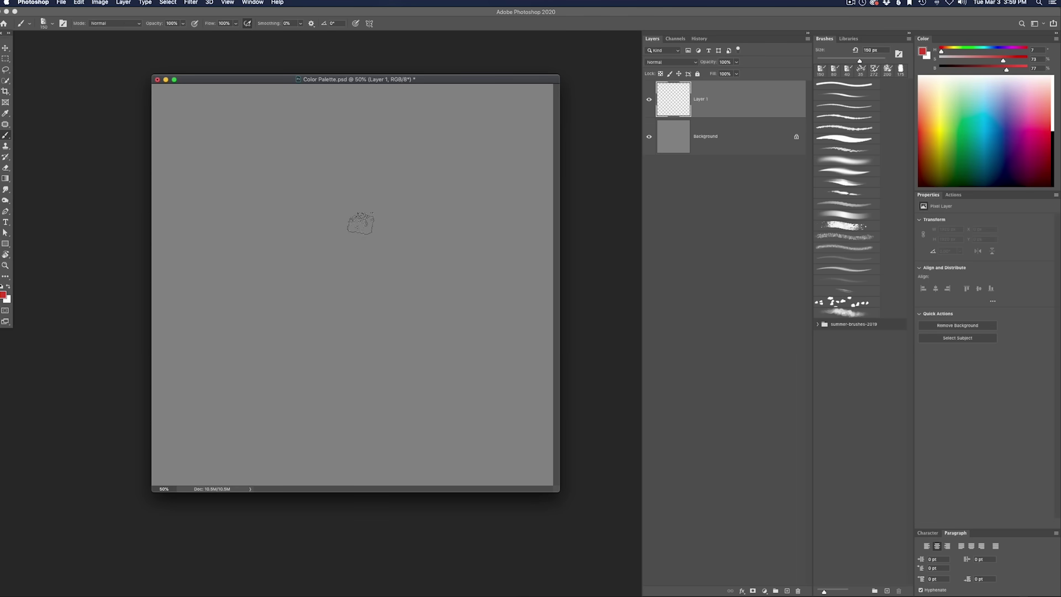
pyautogui.moveTo(343, 230)
pyautogui.mouseDown()
pyautogui.moveTo(347, 292)
pyautogui.moveTo(350, 211)
pyautogui.moveTo(359, 275)
pyautogui.mouseUp()
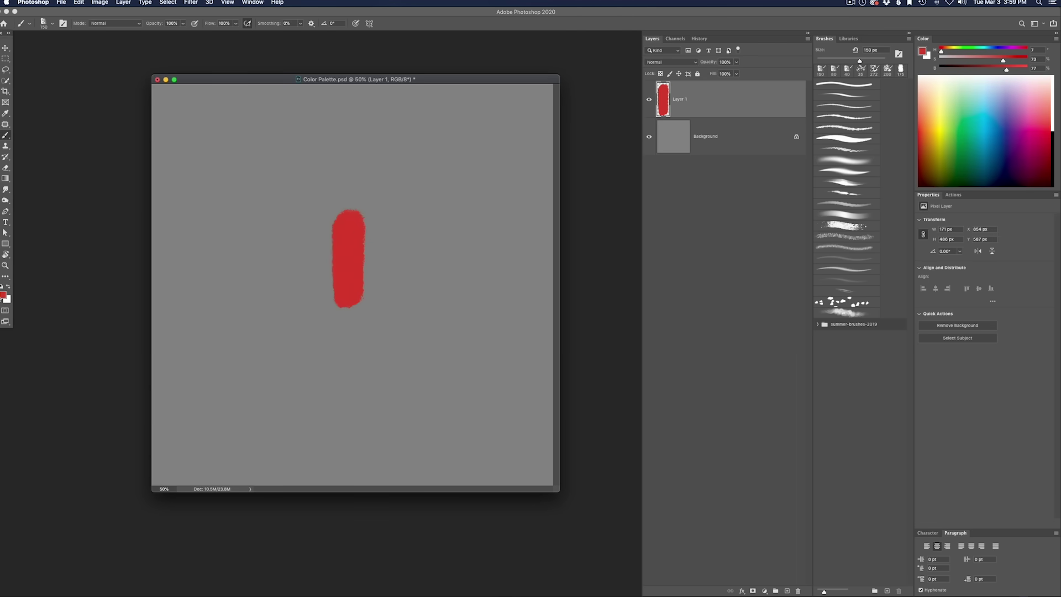
# - Keep the red foreground color and paint a rounded blob and a squarish blob on either side of the red swatch
pyautogui.click(3, 295)
pyautogui.moveTo(412, 176); pyautogui.dragTo(556, 182)
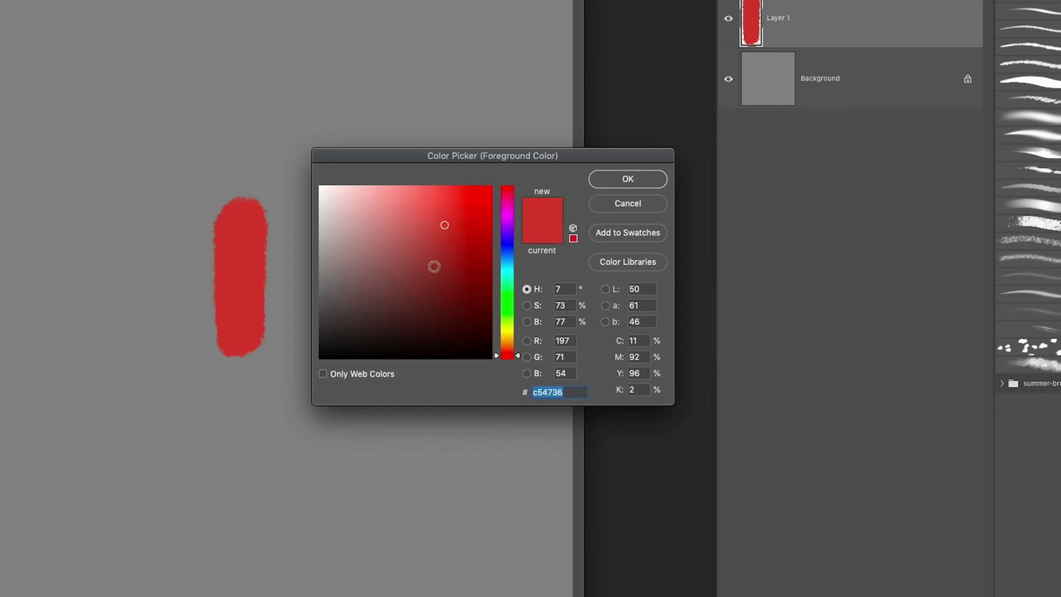
pyautogui.click(627, 178)
pyautogui.moveTo(344, 274)
pyautogui.mouseDown()
pyautogui.moveTo(310, 313)
pyautogui.moveTo(340, 304)
pyautogui.moveTo(349, 317)
pyautogui.mouseUp()
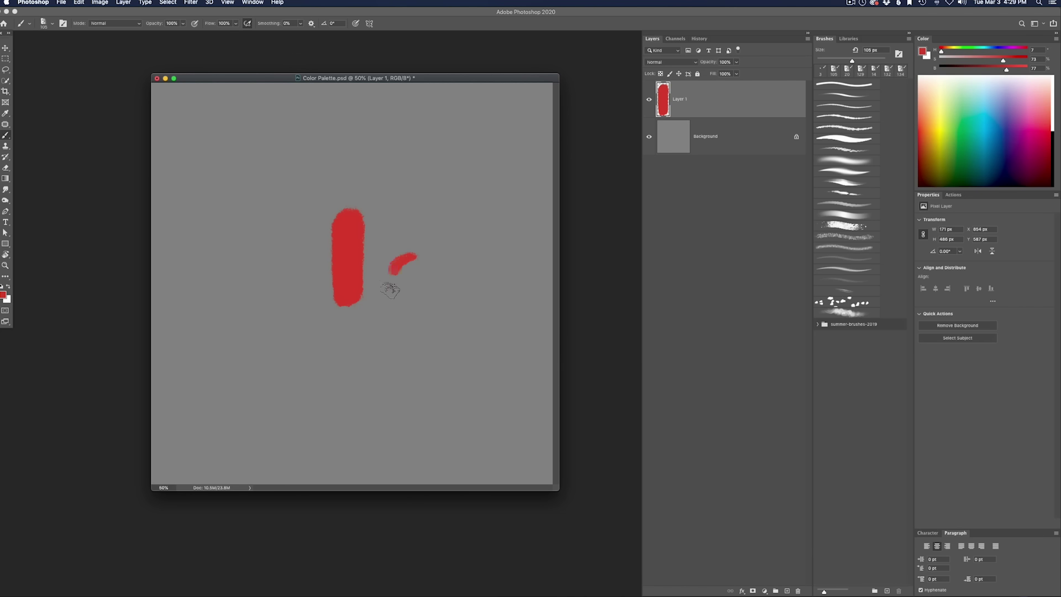
pyautogui.moveTo(414, 281); pyautogui.dragTo(411, 293)
pyautogui.moveTo(262, 290)
pyautogui.mouseDown()
pyautogui.moveTo(271, 250)
pyautogui.moveTo(307, 271)
pyautogui.moveTo(267, 292)
pyautogui.moveTo(283, 266)
pyautogui.mouseUp()
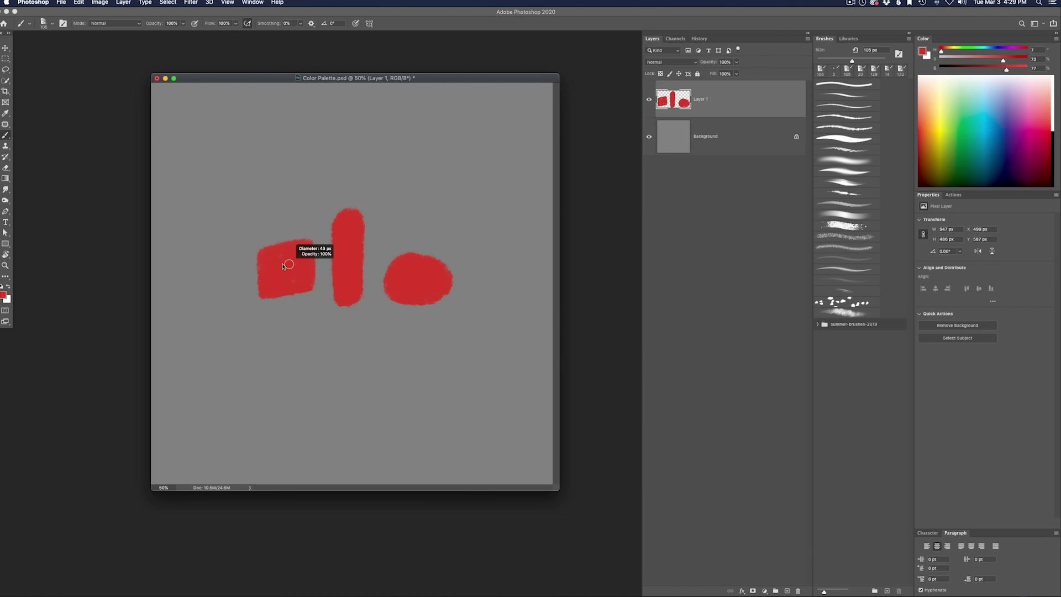
# - Change the foreground color to the lighter orange e28751 and paint a vertical swatch directly left of the red one
pyautogui.click(4, 295)
pyautogui.click(414, 289)
pyautogui.click(566, 198)
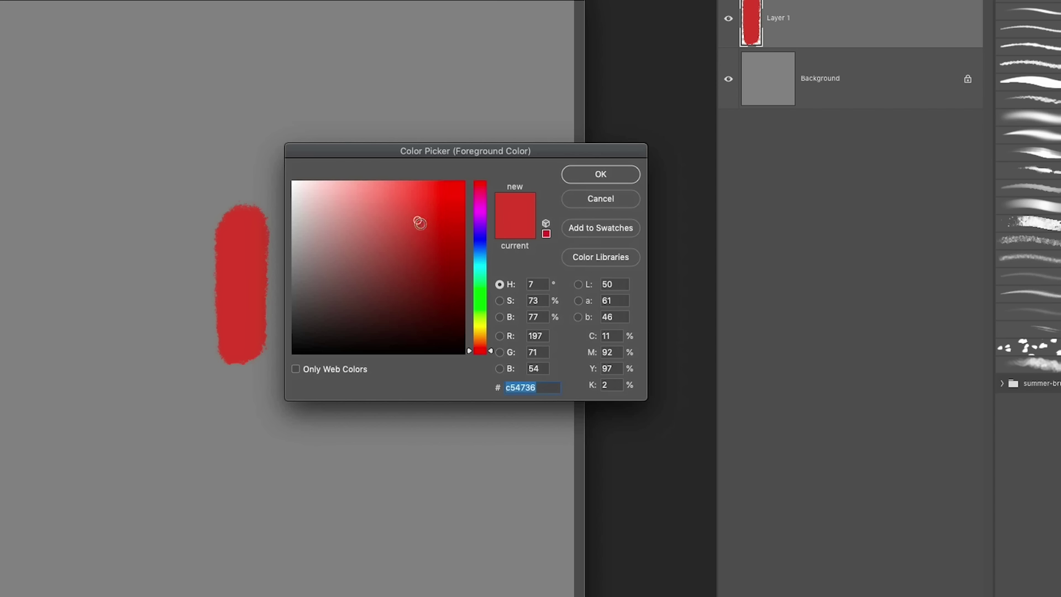
pyautogui.moveTo(417, 220)
pyautogui.mouseDown()
pyautogui.moveTo(416, 200)
pyautogui.moveTo(403, 199)
pyautogui.mouseUp()
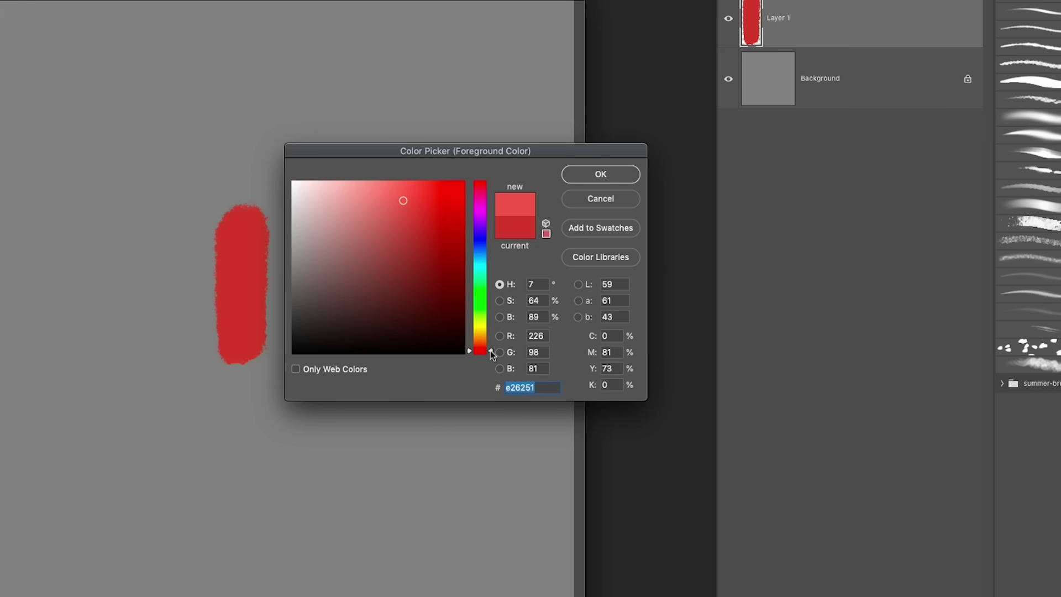
pyautogui.moveTo(492, 354); pyautogui.dragTo(491, 343)
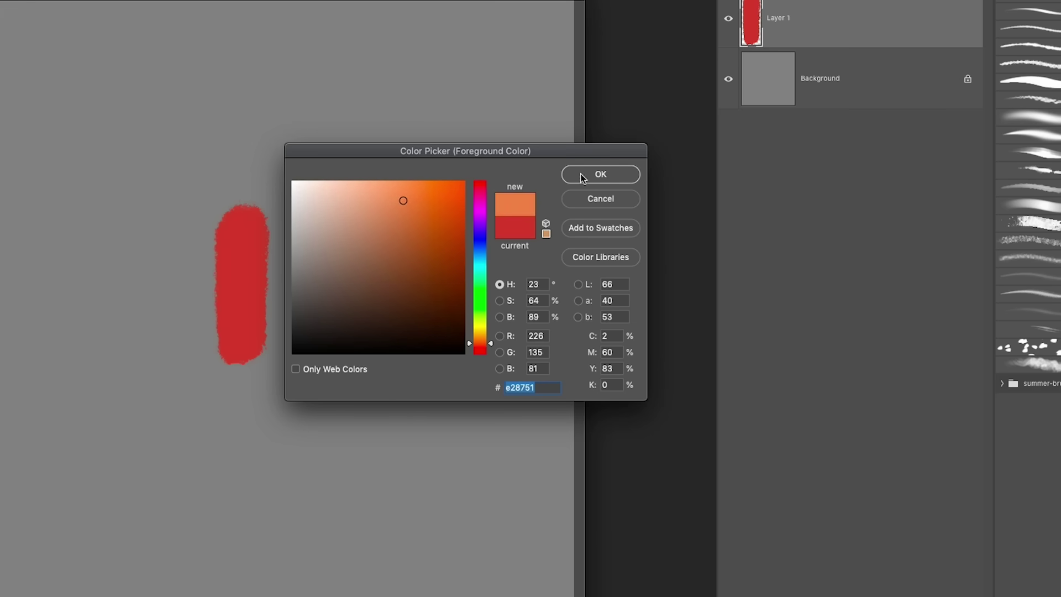
pyautogui.click(582, 176)
pyautogui.moveTo(205, 209)
pyautogui.mouseDown()
pyautogui.moveTo(201, 315)
pyautogui.moveTo(201, 295)
pyautogui.moveTo(185, 332)
pyautogui.mouseUp()
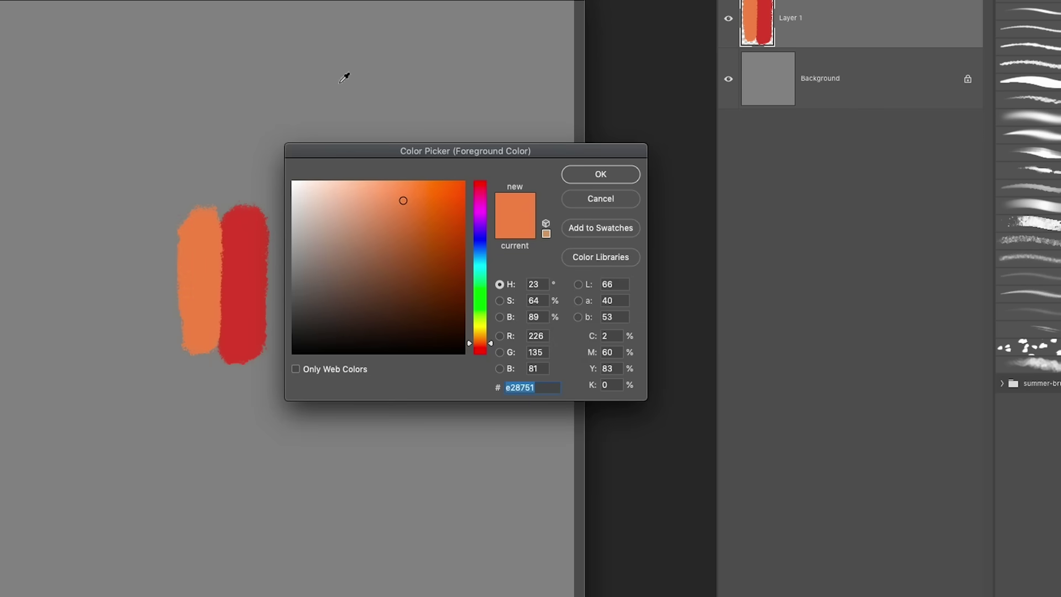
# - Lighten the orange and shift its hue to the yellow-orange f7be6d, and paint a swatch left of the orange one
pyautogui.moveTo(393, 189); pyautogui.dragTo(388, 187)
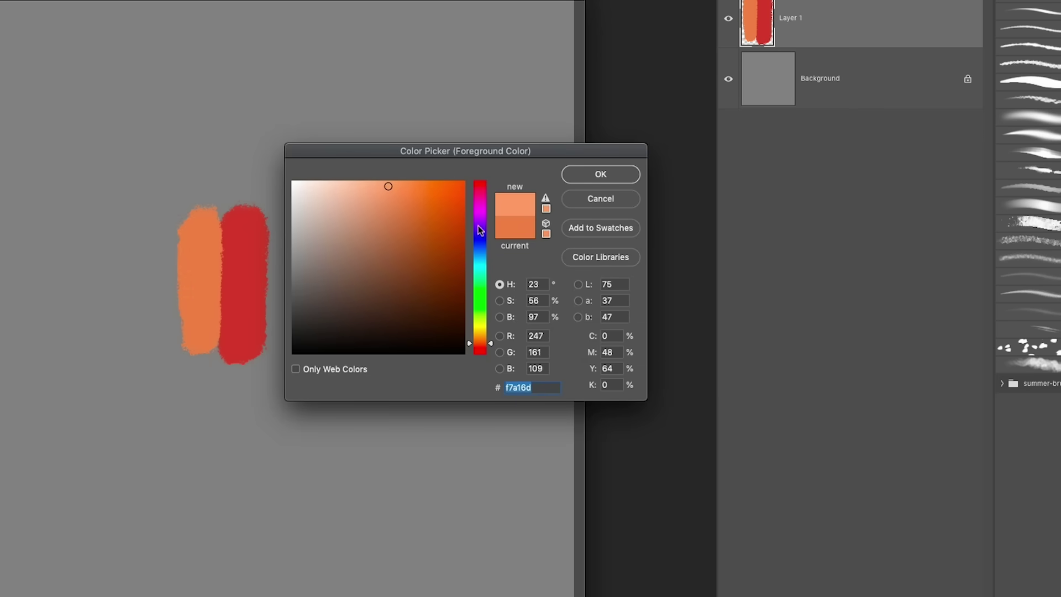
pyautogui.moveTo(488, 343); pyautogui.dragTo(489, 335)
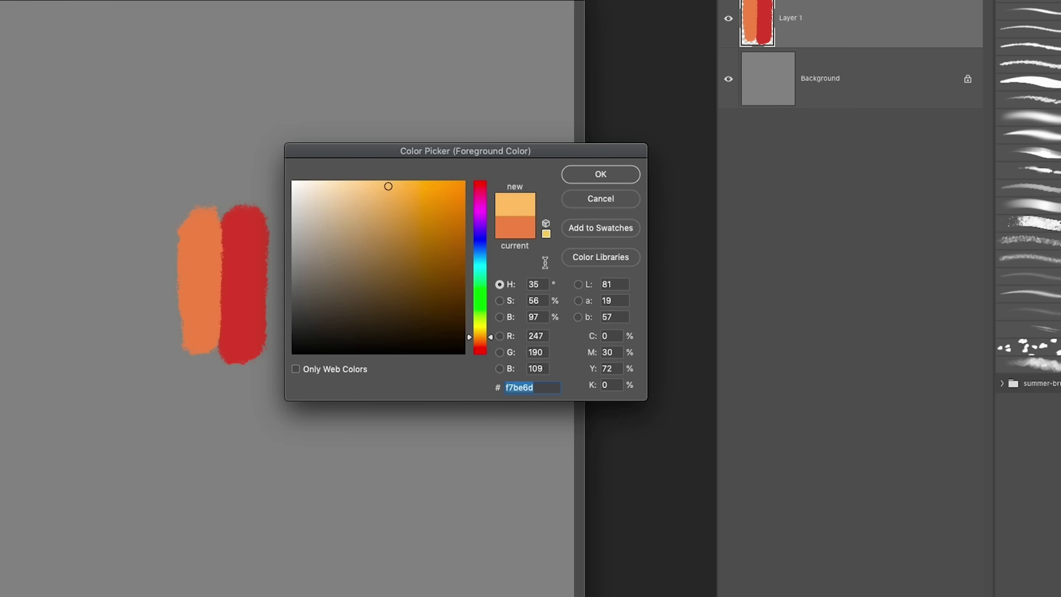
pyautogui.click(592, 177)
pyautogui.moveTo(158, 228)
pyautogui.mouseDown()
pyautogui.moveTo(159, 328)
pyautogui.moveTo(171, 334)
pyautogui.moveTo(152, 237)
pyautogui.mouseUp()
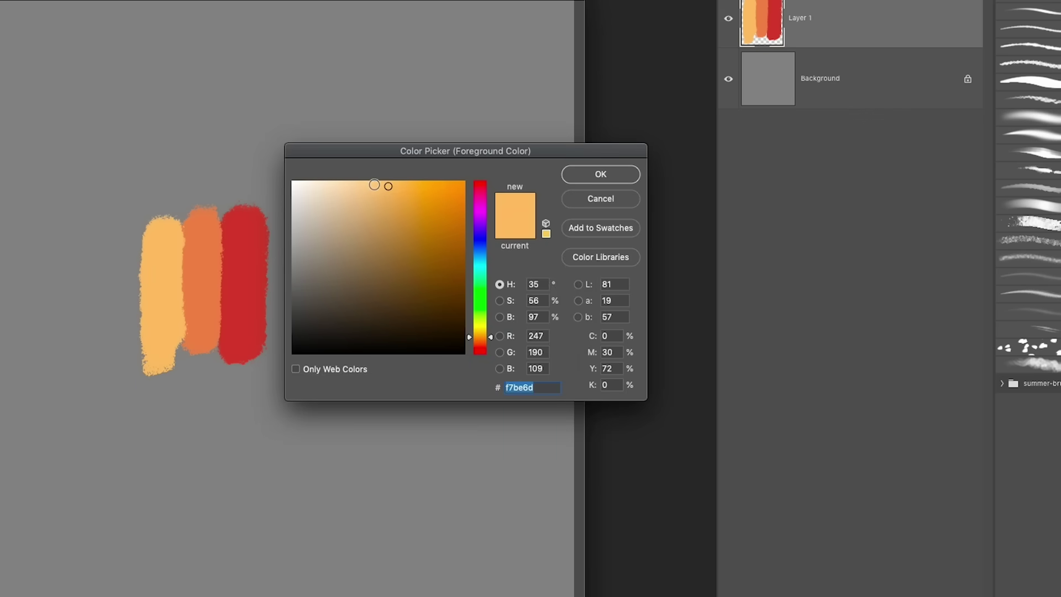
# - Lighten the color and shift its hue to about 55° for a light yellow, and paint a swatch left of the yellow-orange one
pyautogui.moveTo(373, 183); pyautogui.dragTo(372, 181)
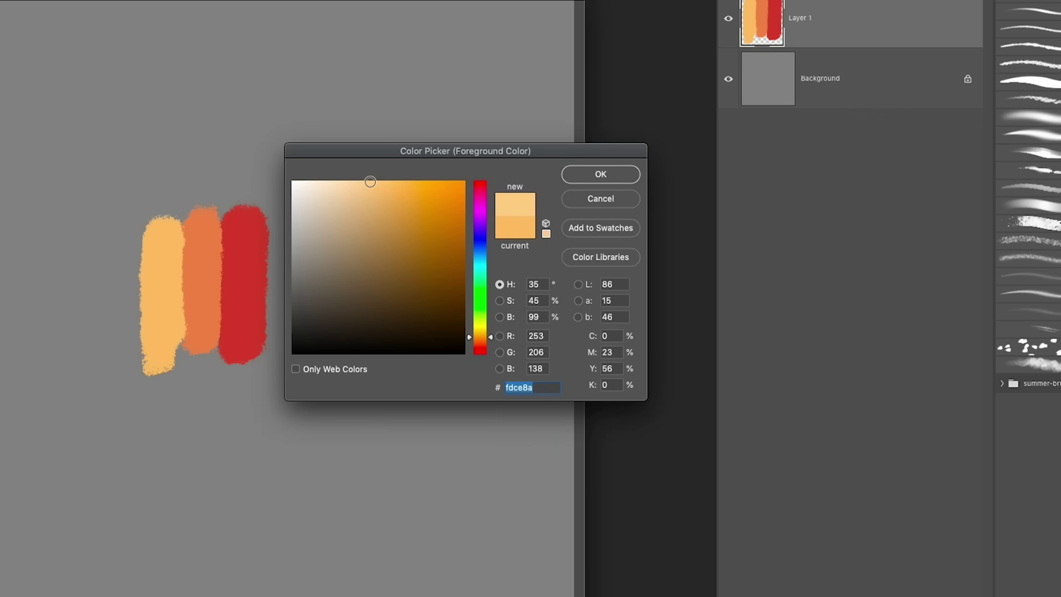
pyautogui.moveTo(489, 334); pyautogui.dragTo(489, 325)
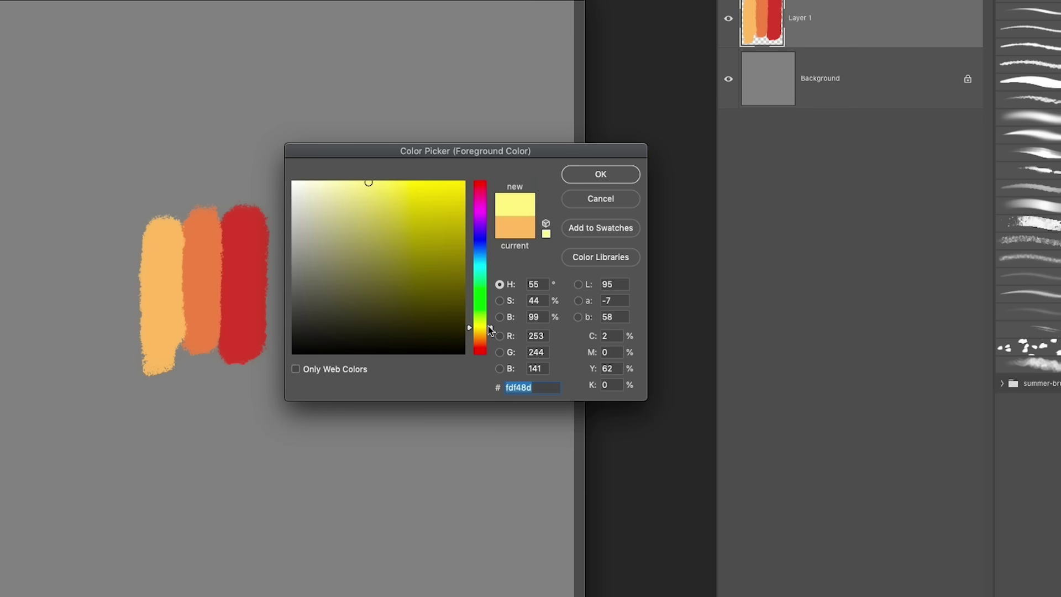
pyautogui.click(597, 174)
pyautogui.moveTo(118, 225); pyautogui.dragTo(120, 343)
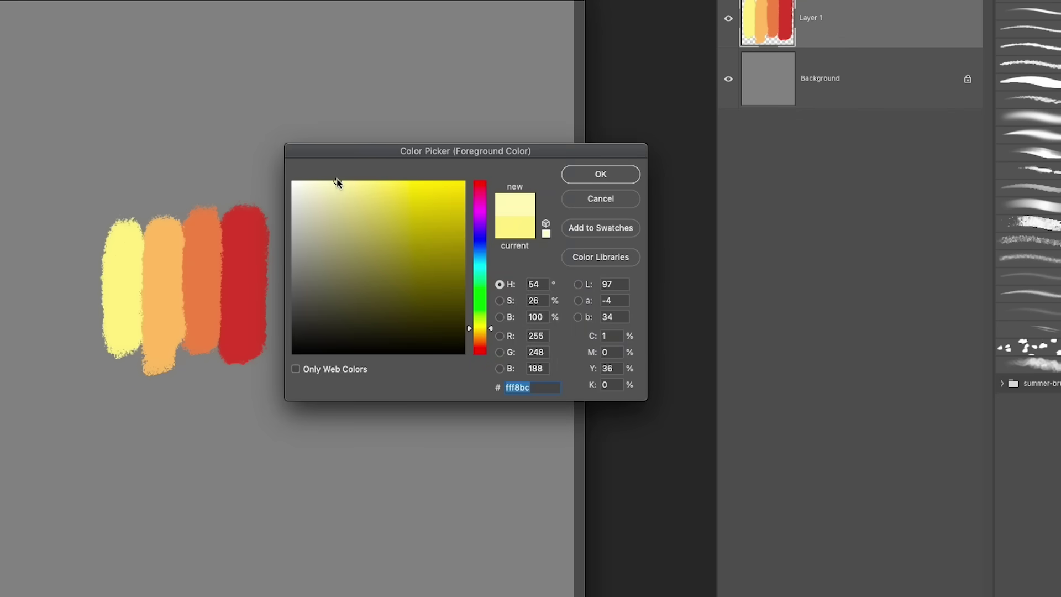
# - Shift the pale yellow's hue to the yellow-green edffbc and paint a swatch at the light end of the row
pyautogui.moveTo(490, 330); pyautogui.dragTo(490, 320)
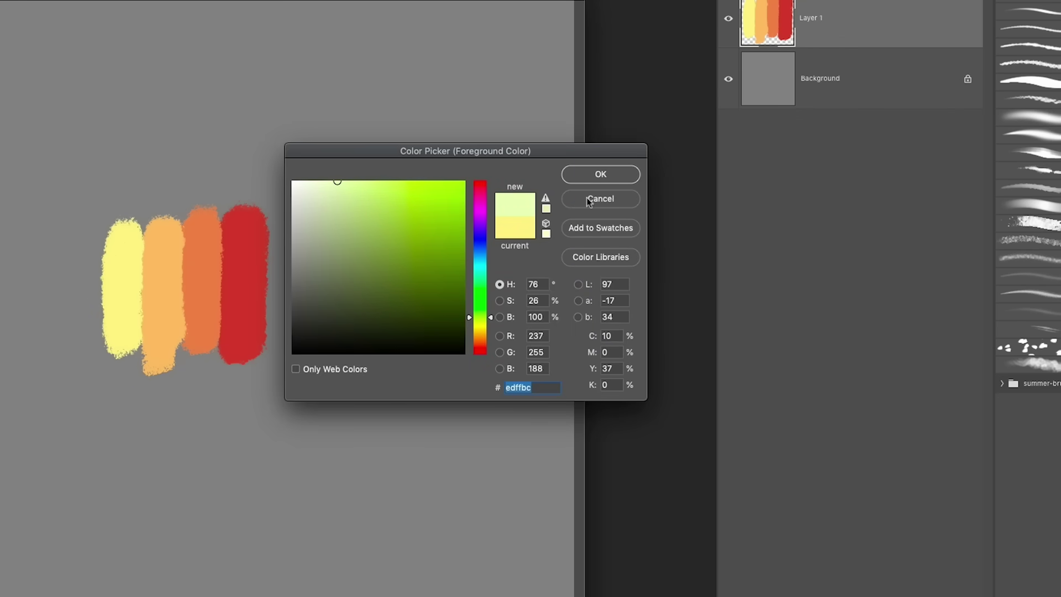
pyautogui.click(600, 174)
pyautogui.moveTo(99, 260)
pyautogui.mouseDown()
pyautogui.moveTo(83, 245)
pyautogui.moveTo(83, 307)
pyautogui.moveTo(89, 251)
pyautogui.mouseUp()
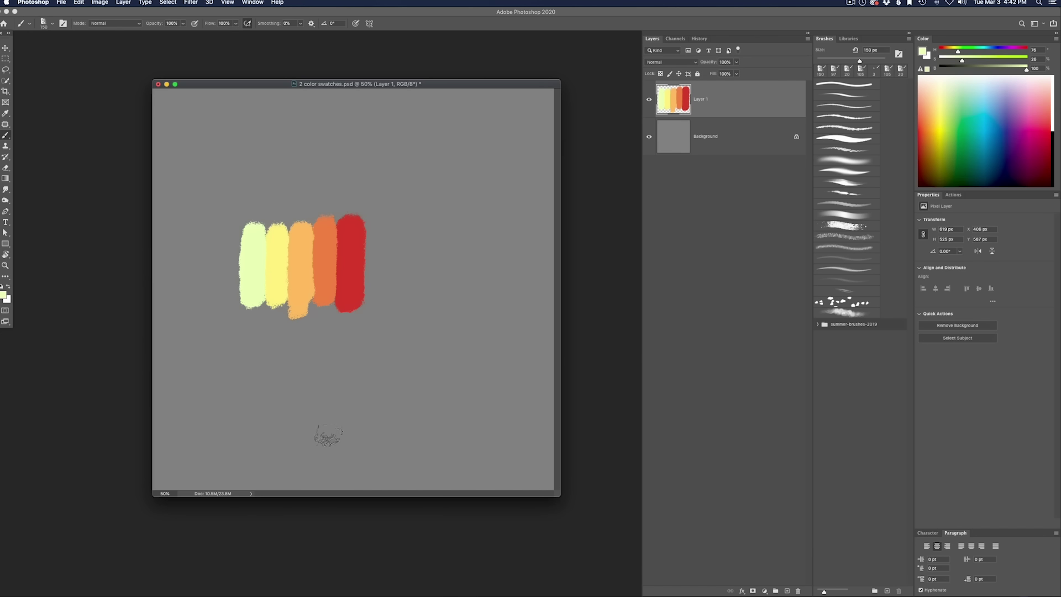
# - Sample the red swatch, change it to a darker, more saturated crimson around 9b1b42, and paint a swatch right of the red one
pyautogui.keyDown('alt'); pyautogui.click(356, 271); pyautogui.keyUp('alt')
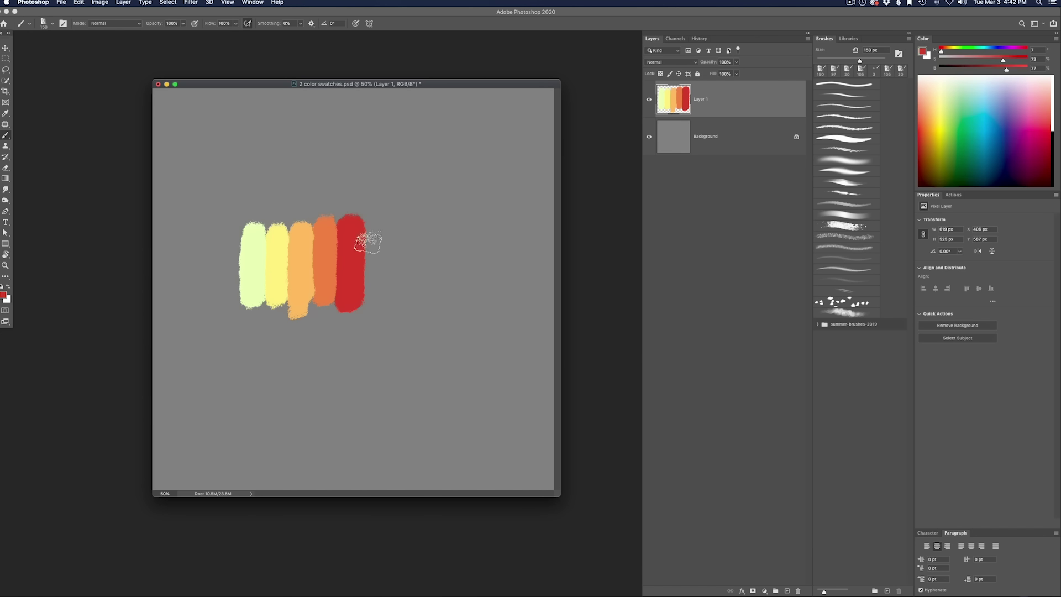
pyautogui.click(3, 295)
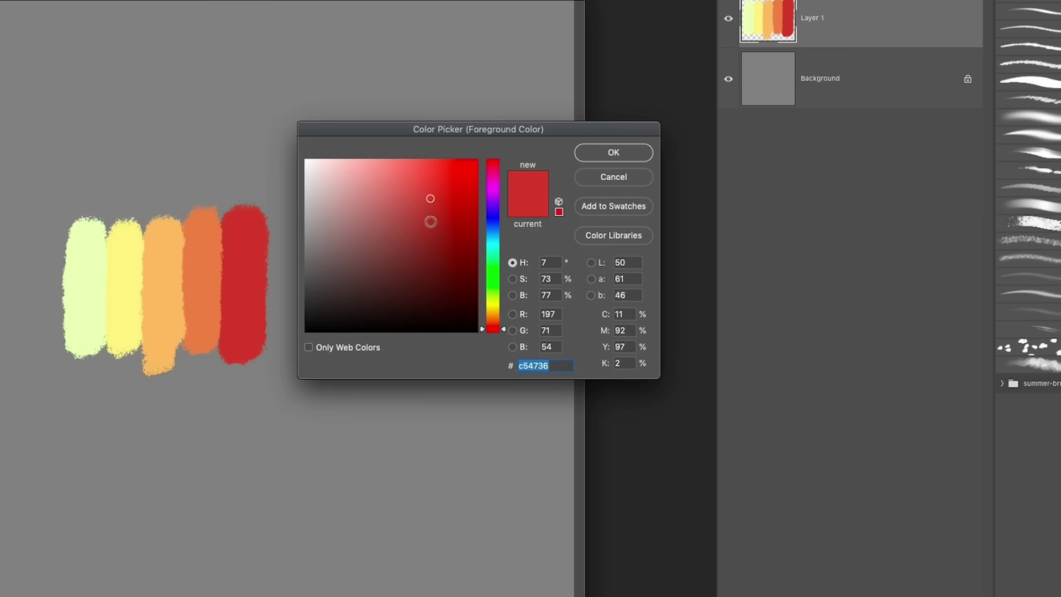
pyautogui.click(430, 226)
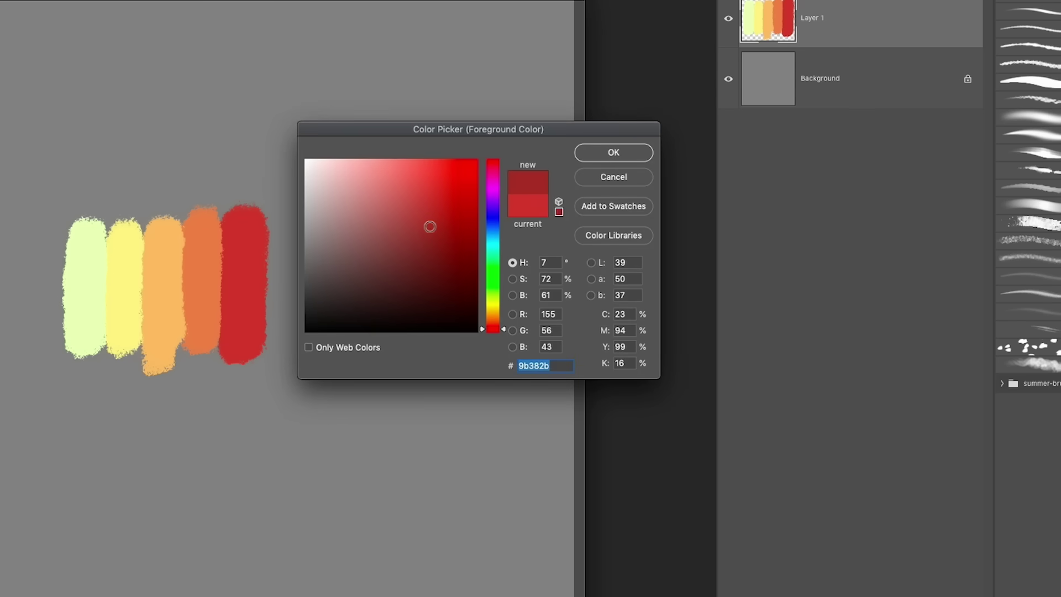
pyautogui.click(447, 225)
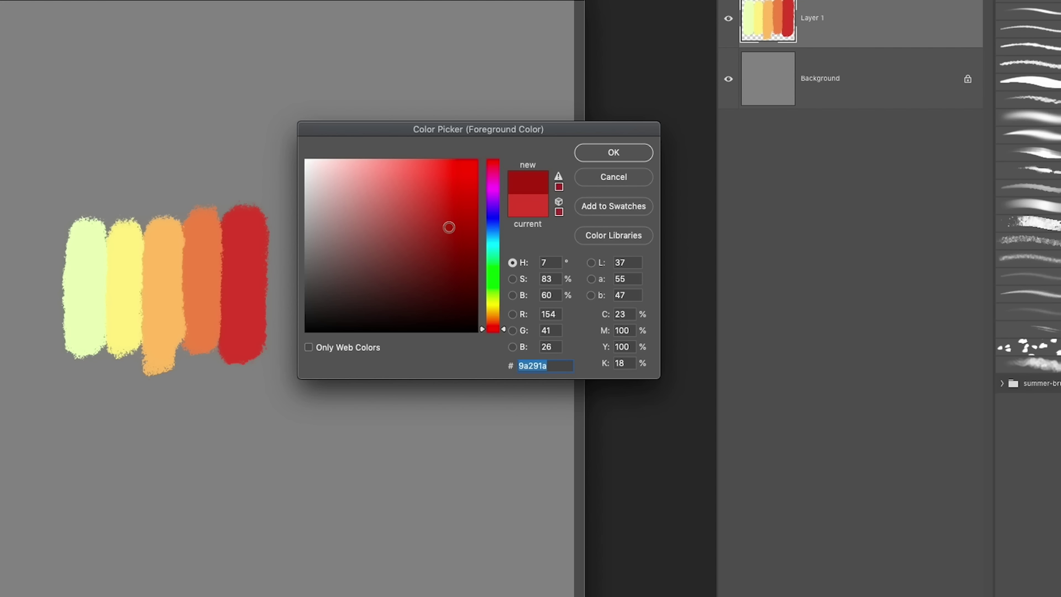
pyautogui.click(448, 227)
pyautogui.moveTo(491, 160); pyautogui.dragTo(490, 165)
pyautogui.moveTo(489, 164); pyautogui.dragTo(488, 165)
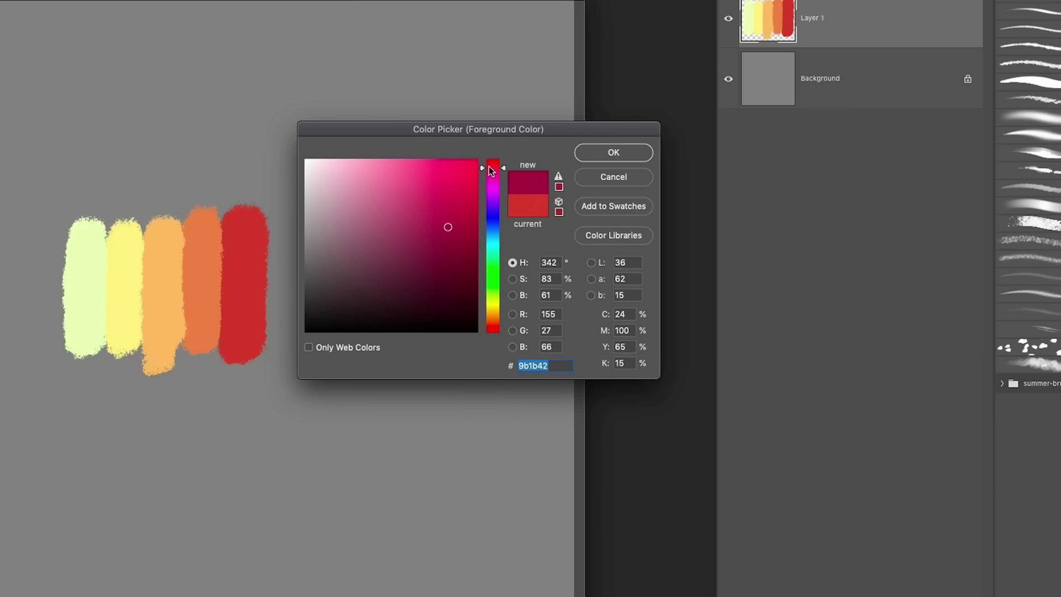
pyautogui.click(578, 150)
pyautogui.moveTo(280, 247)
pyautogui.mouseDown()
pyautogui.moveTo(282, 215)
pyautogui.moveTo(285, 354)
pyautogui.mouseUp()
# - Darken the crimson, shift its hue toward purple, and paint a reddish-purple swatch right of the crimson one
pyautogui.click(447, 248)
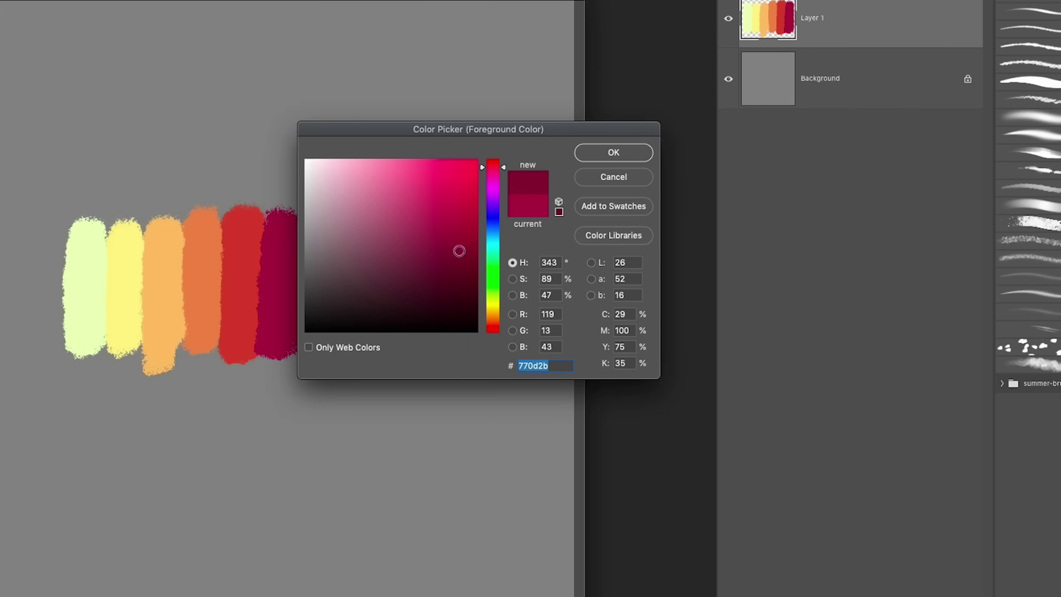
pyautogui.moveTo(503, 174); pyautogui.dragTo(502, 180)
pyautogui.press('Return')
pyautogui.moveTo(317, 212); pyautogui.dragTo(326, 353)
# - Darken the reddish purple, shift its hue toward violet, and paint a dark violet swatch beside it
pyautogui.click(459, 269)
pyautogui.moveTo(492, 182); pyautogui.dragTo(492, 195)
pyautogui.click(612, 153)
pyautogui.moveTo(350, 237); pyautogui.dragTo(349, 340)
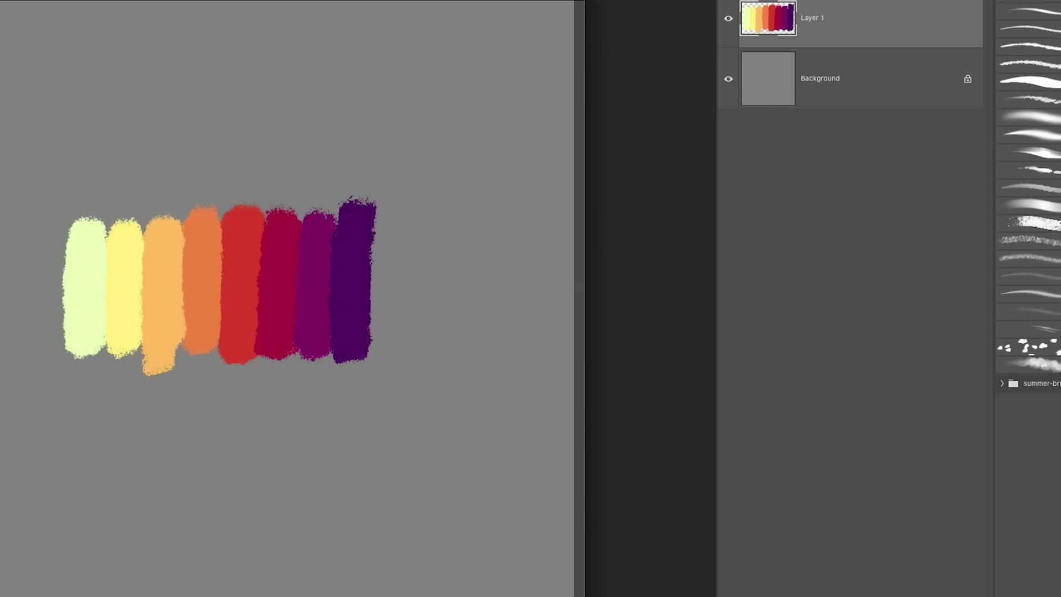
# - Choose an even darker blue-violet and paint the final swatch at the dark end of the row
pyautogui.click(466, 288)
pyautogui.press('Return')
pyautogui.moveTo(389, 204); pyautogui.dragTo(384, 358)
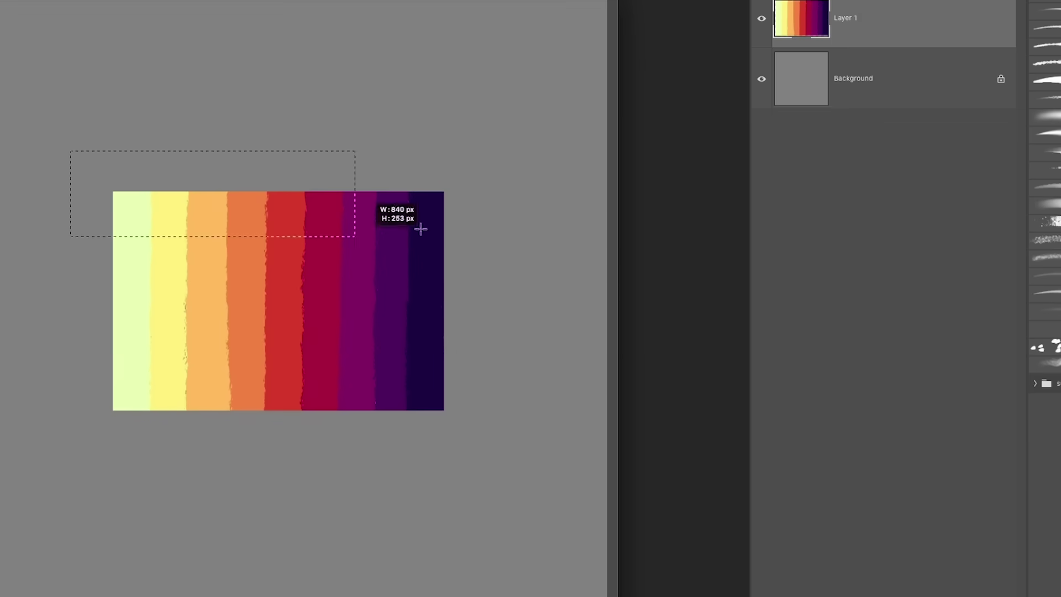
# - Select the upper third of the swatch block with a rectangular marquee and raise its lightness to +30 using Hue/Saturation
pyautogui.moveTo(421, 229); pyautogui.dragTo(496, 264)
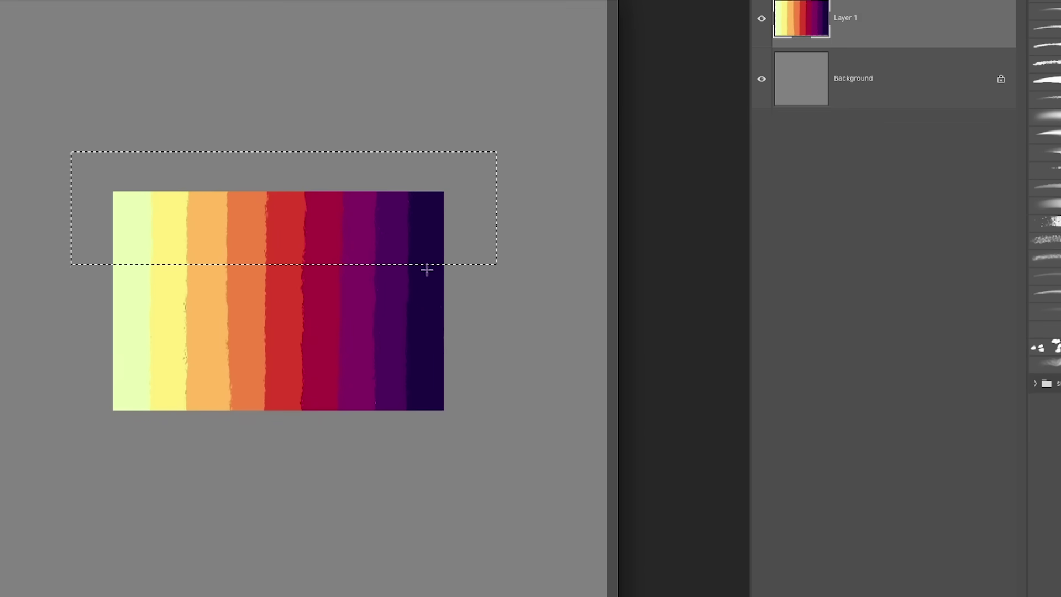
pyautogui.hotkey('ctrl', 'u')
pyautogui.moveTo(713, 111); pyautogui.dragTo(722, 168)
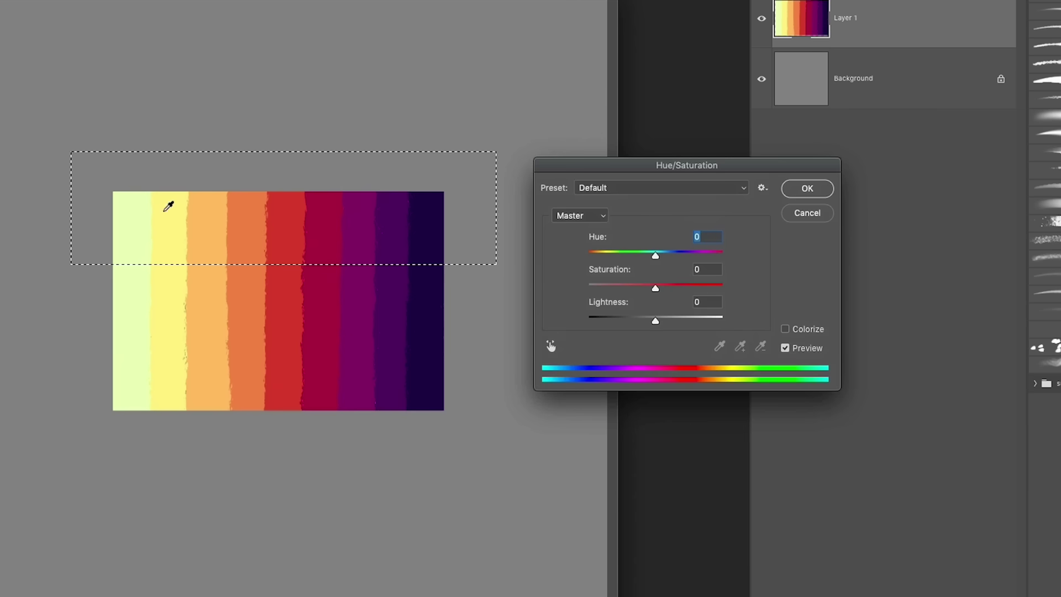
pyautogui.moveTo(671, 322); pyautogui.dragTo(675, 318)
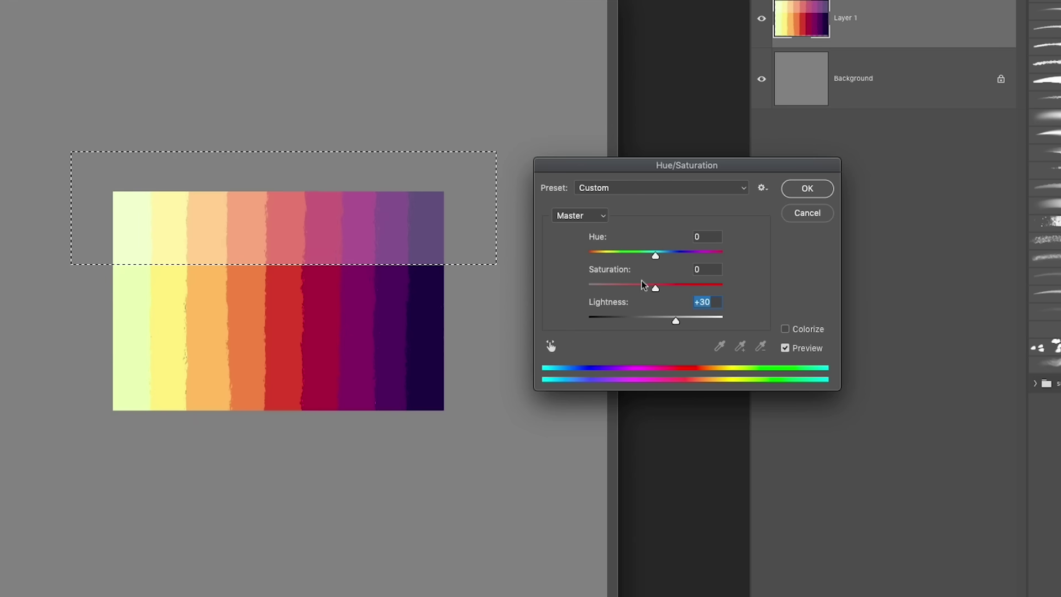
# - Set the selected upper third's saturation to -27 and hue to -10, and apply the Hue/Saturation adjustment
pyautogui.moveTo(651, 287); pyautogui.dragTo(641, 288)
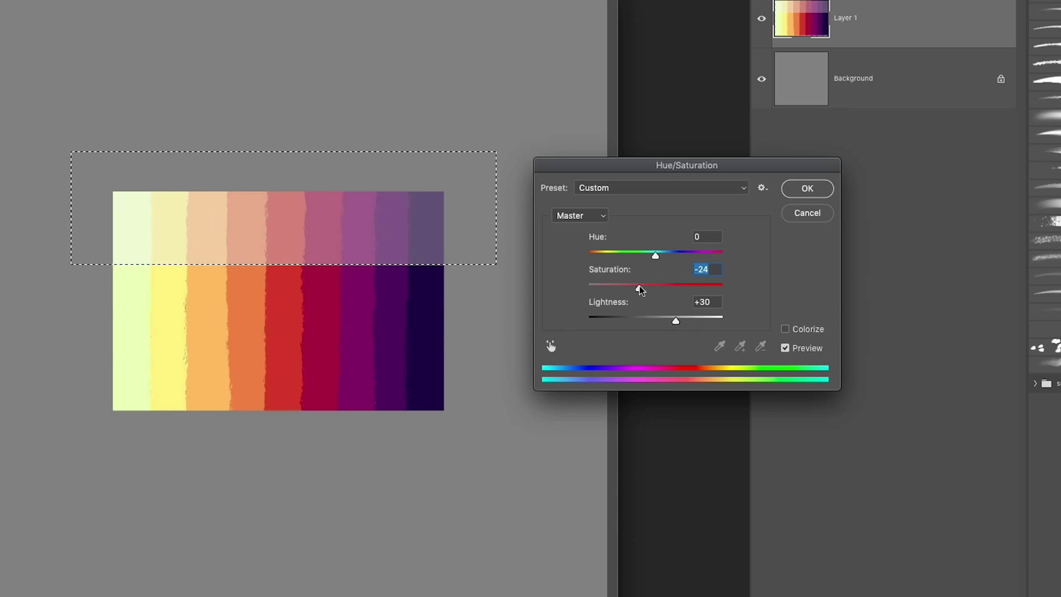
pyautogui.moveTo(642, 290); pyautogui.dragTo(640, 291)
pyautogui.moveTo(669, 166); pyautogui.dragTo(653, 155)
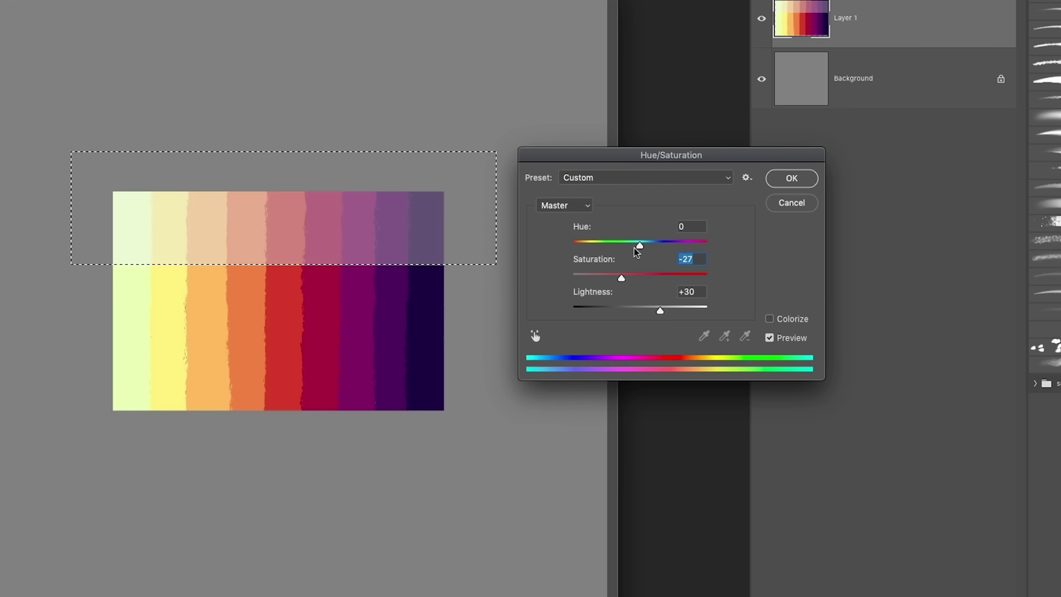
pyautogui.moveTo(639, 245); pyautogui.dragTo(634, 245)
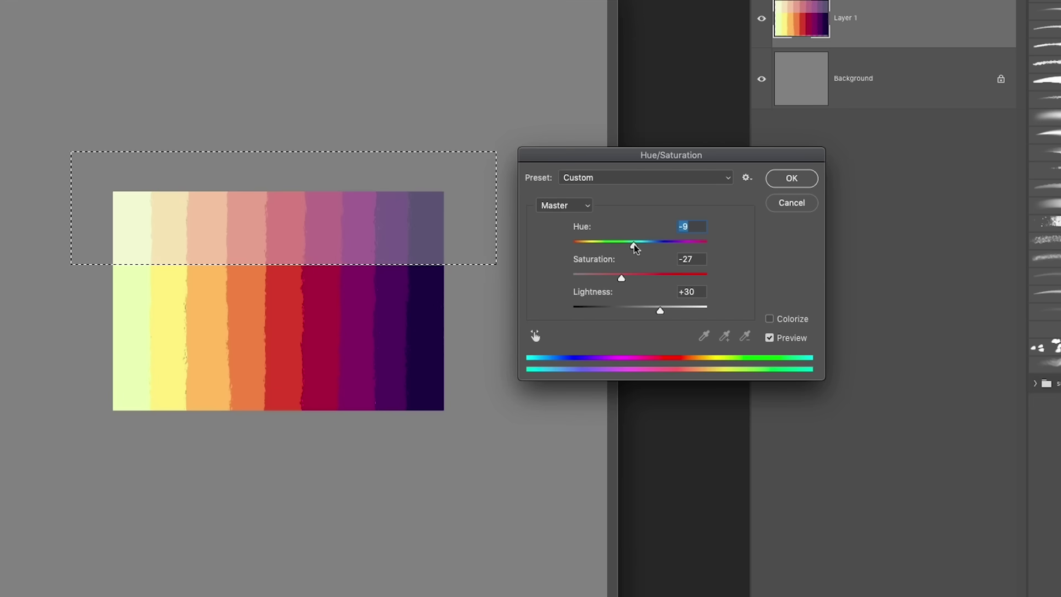
pyautogui.moveTo(634, 244); pyautogui.dragTo(633, 244)
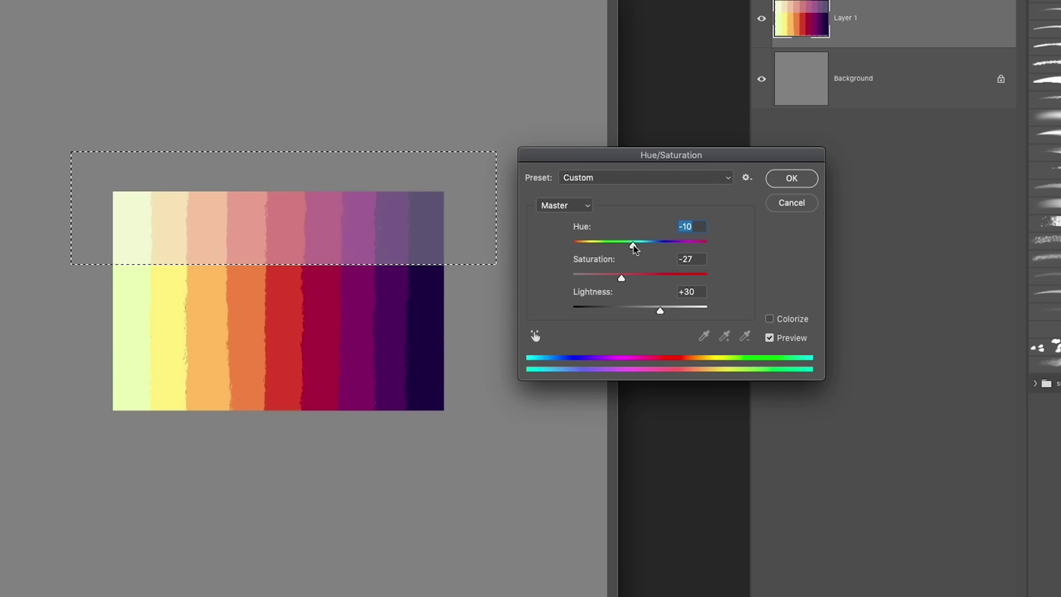
pyautogui.click(794, 183)
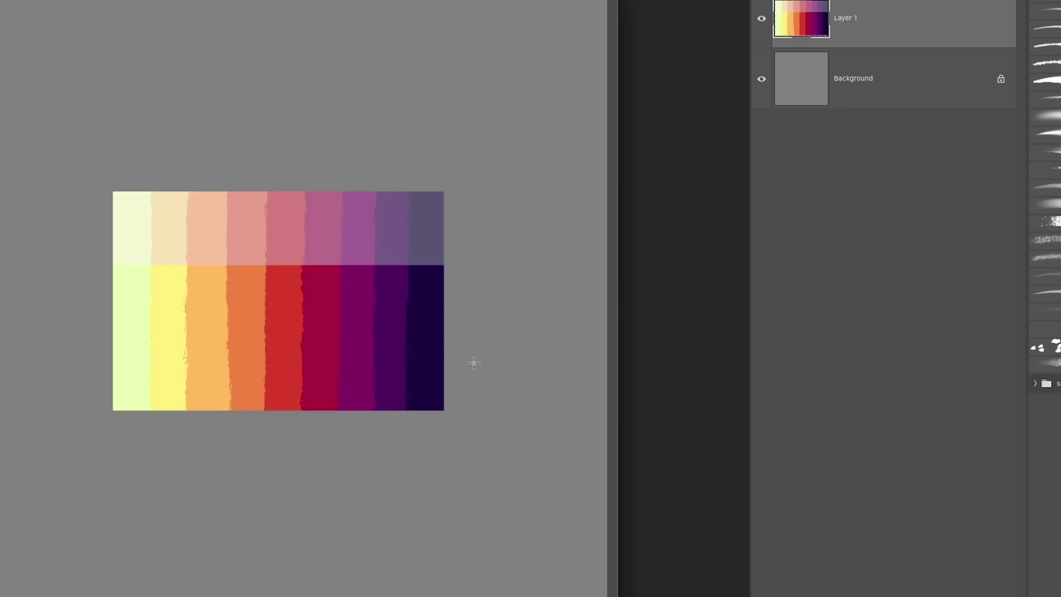
# - Select the lower third of the swatch block with a rectangular marquee and lower its lightness to -31 using Hue/Saturation
pyautogui.moveTo(491, 456); pyautogui.dragTo(69, 336)
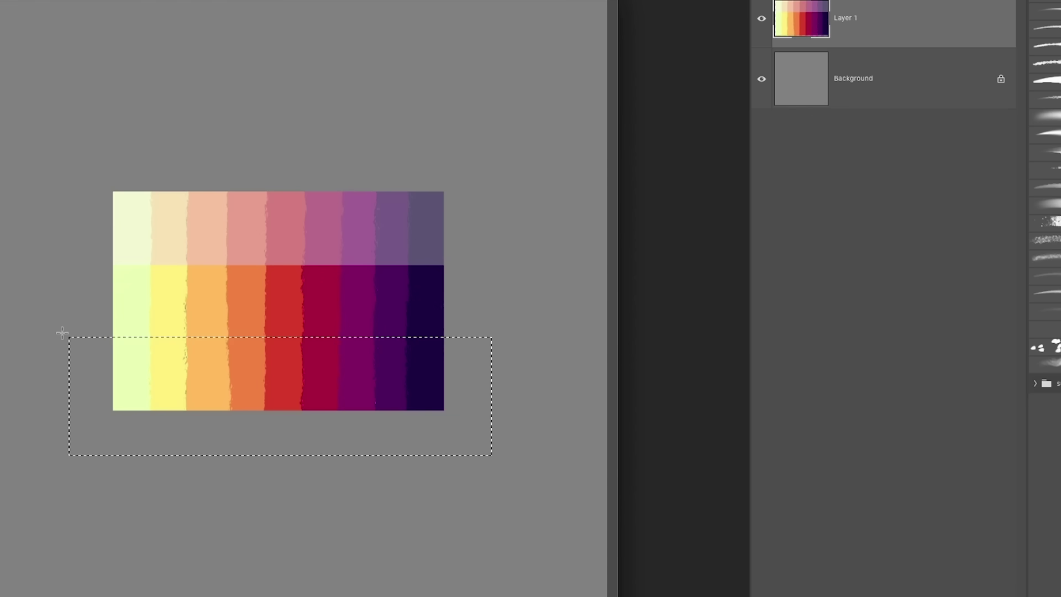
pyautogui.hotkey('ctrl', 'u')
pyautogui.moveTo(691, 161); pyautogui.dragTo(707, 181)
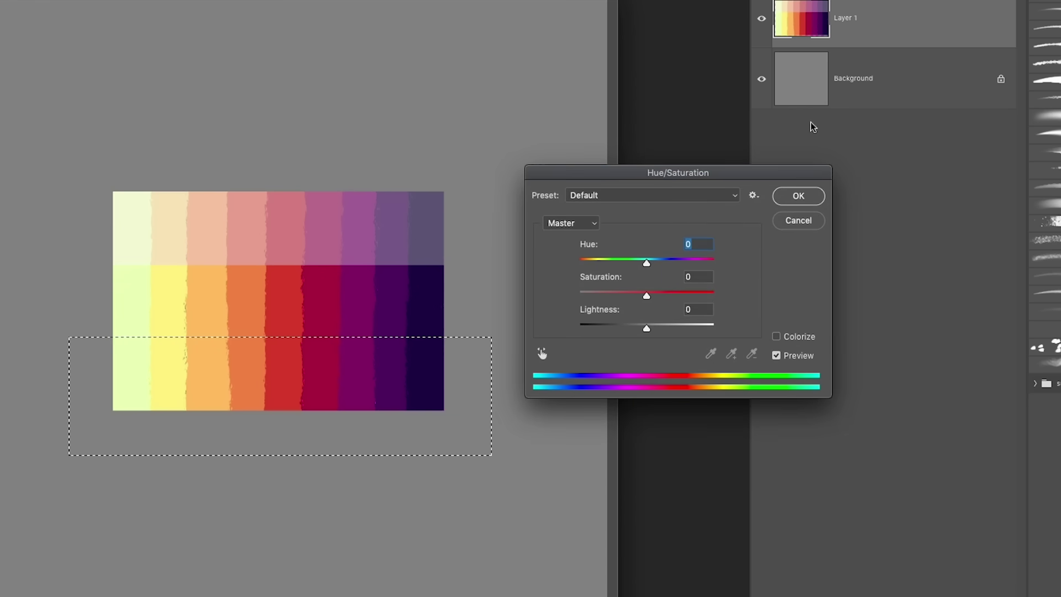
pyautogui.click(634, 329)
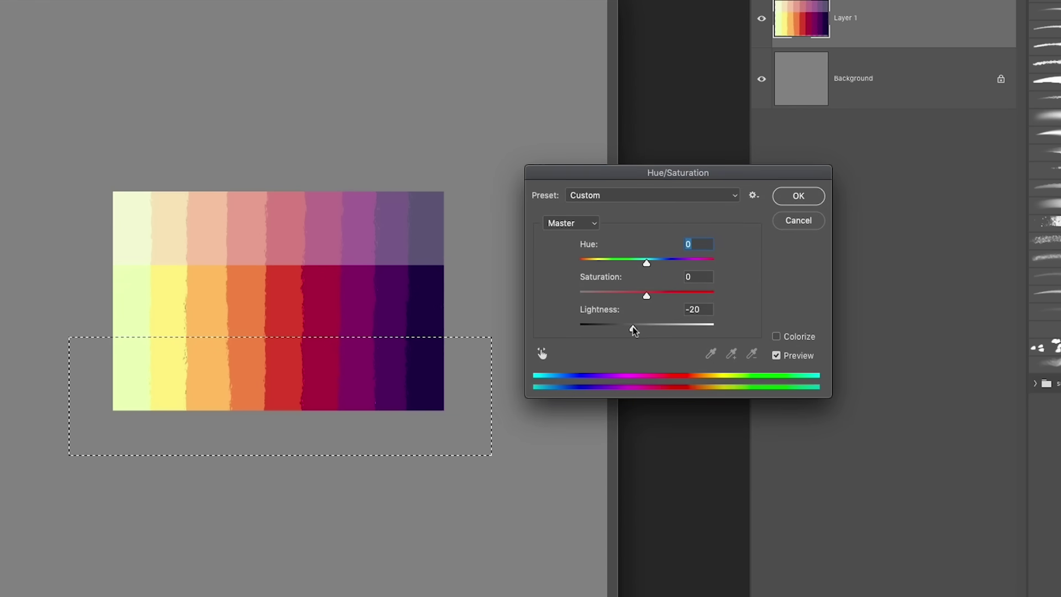
pyautogui.moveTo(630, 325); pyautogui.dragTo(626, 326)
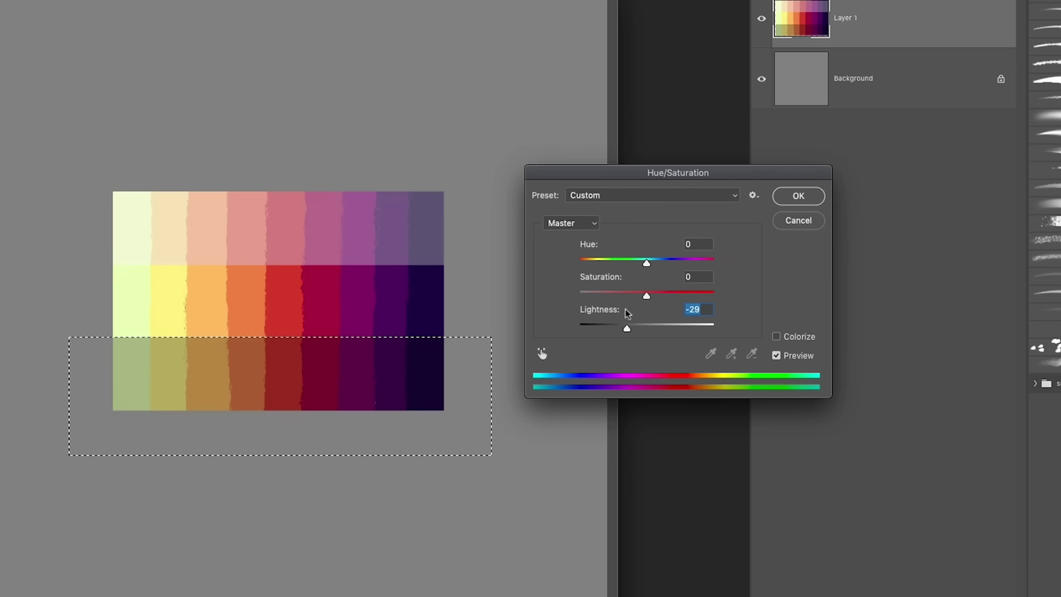
pyautogui.moveTo(628, 331); pyautogui.dragTo(625, 331)
# - Set the lower third's saturation to +27, hue to +12 and lightness to -35, and apply the adjustment
pyautogui.moveTo(663, 299); pyautogui.dragTo(664, 299)
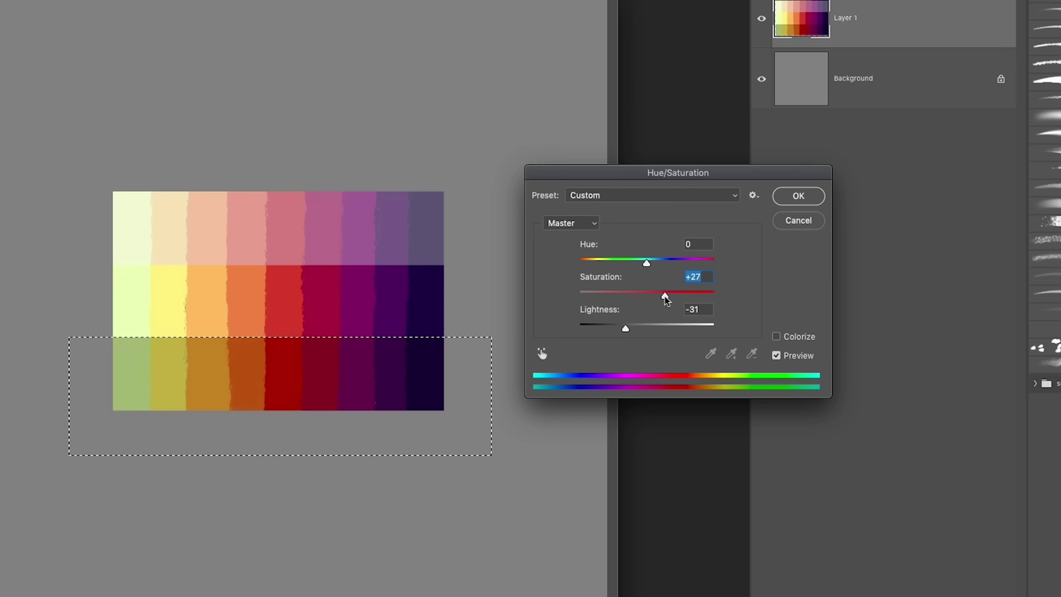
pyautogui.moveTo(667, 176); pyautogui.dragTo(650, 164)
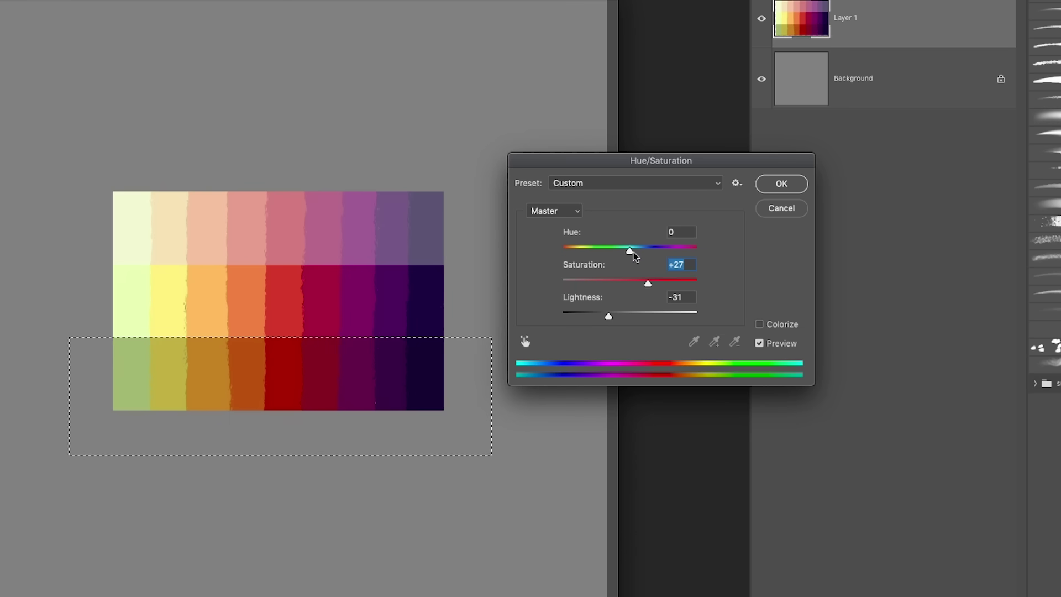
pyautogui.moveTo(631, 249); pyautogui.dragTo(637, 249)
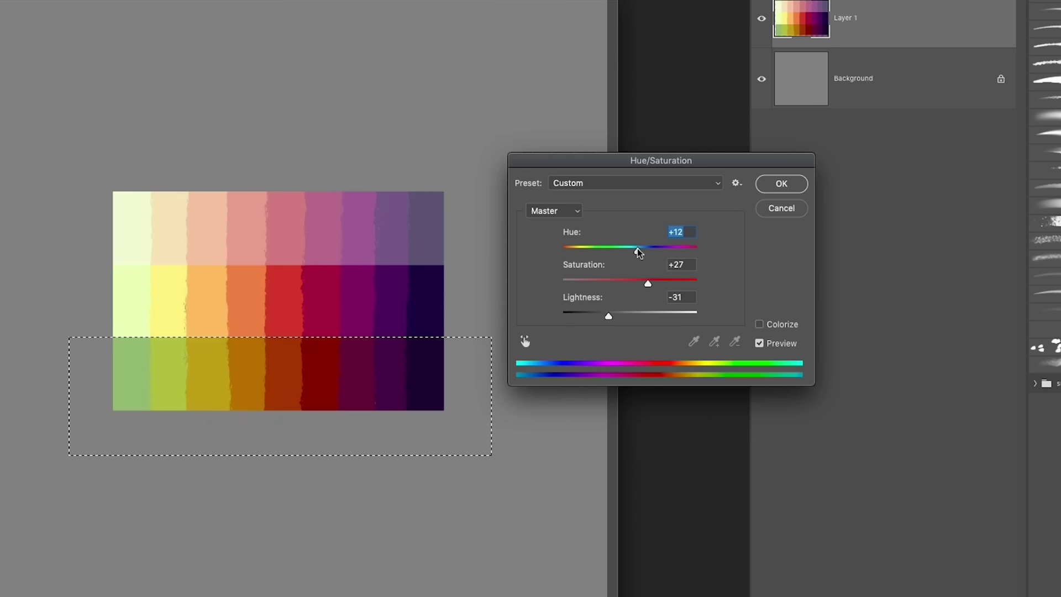
pyautogui.moveTo(638, 247); pyautogui.dragTo(637, 249)
pyautogui.moveTo(608, 316); pyautogui.dragTo(609, 319)
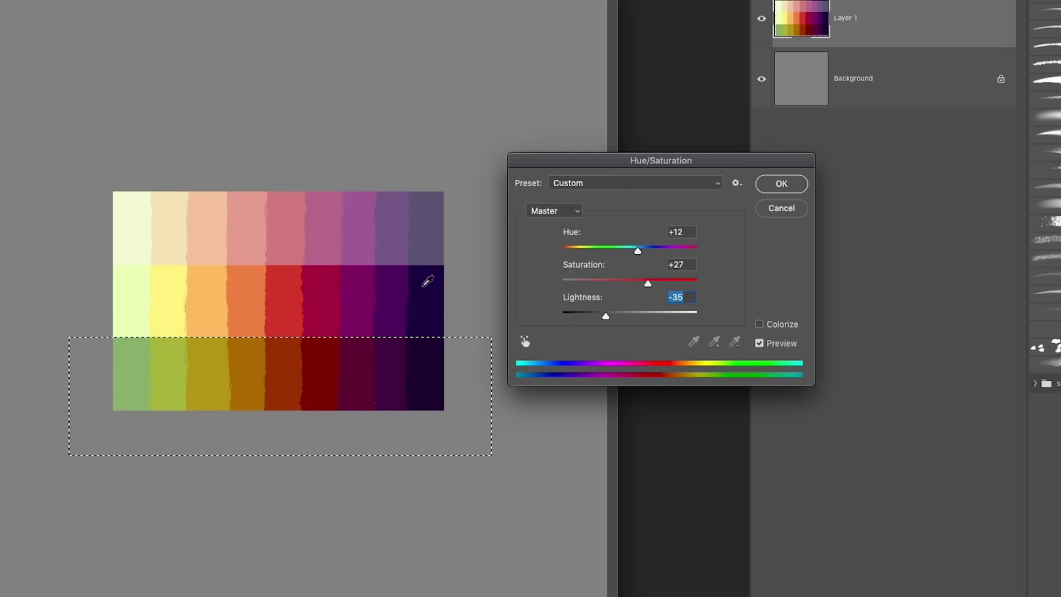
pyautogui.press('Return')
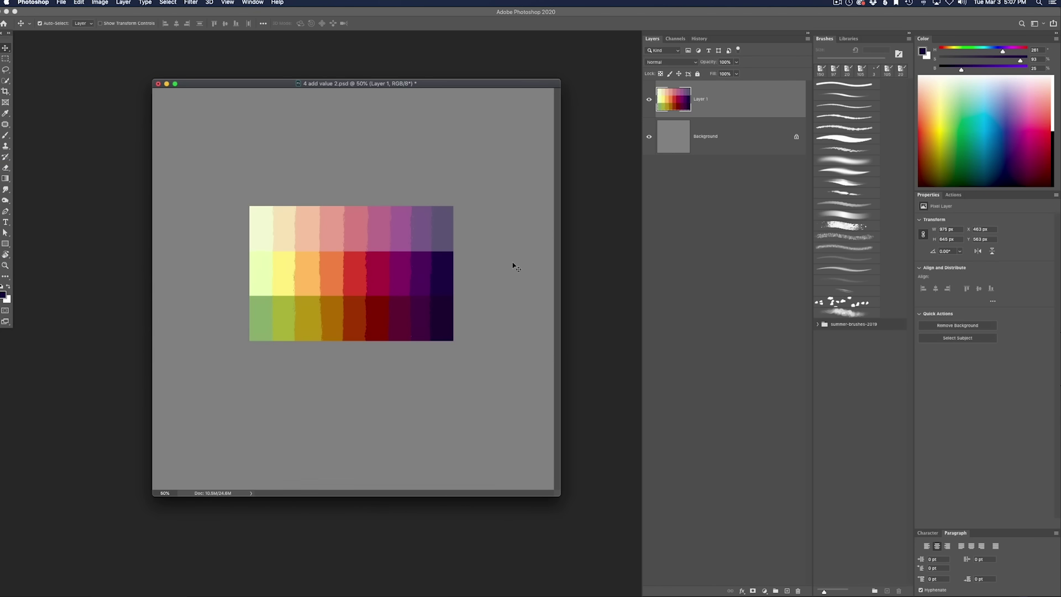
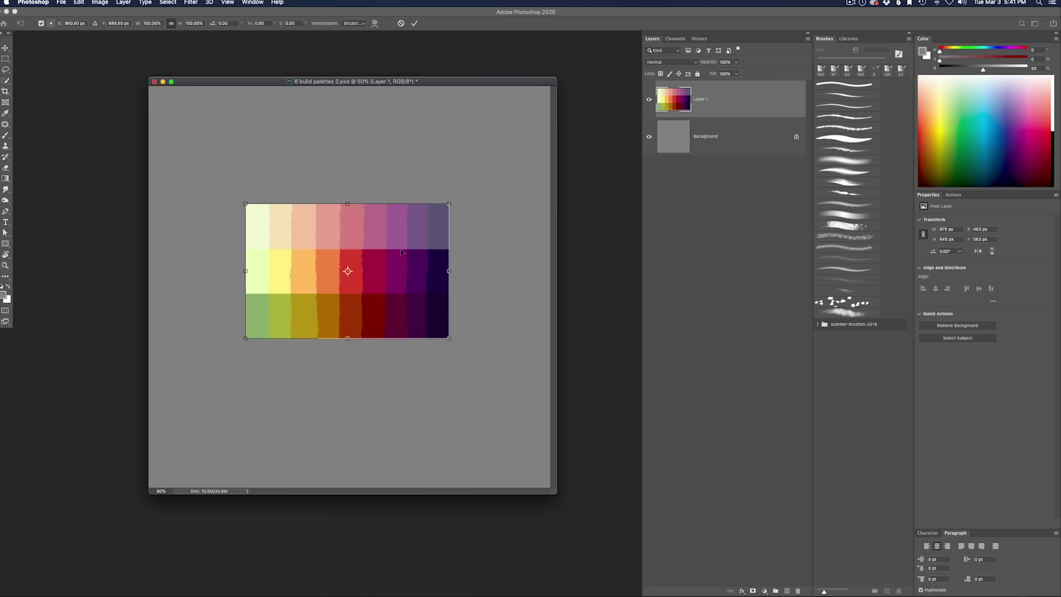
# - Commit the palette block's move to the lower canvas and paint adjoining red, green, cream and dark purple strokes with colors sampled from it
pyautogui.press('Return')
pyautogui.press('b')
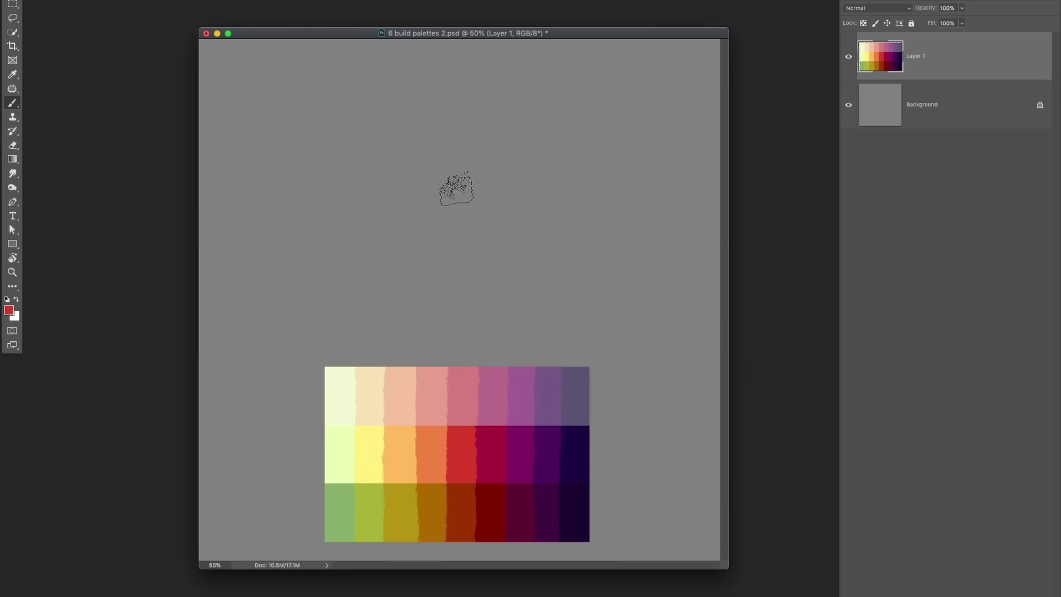
pyautogui.moveTo(454, 190)
pyautogui.mouseDown()
pyautogui.moveTo(454, 248)
pyautogui.moveTo(458, 172)
pyautogui.moveTo(454, 217)
pyautogui.mouseUp()
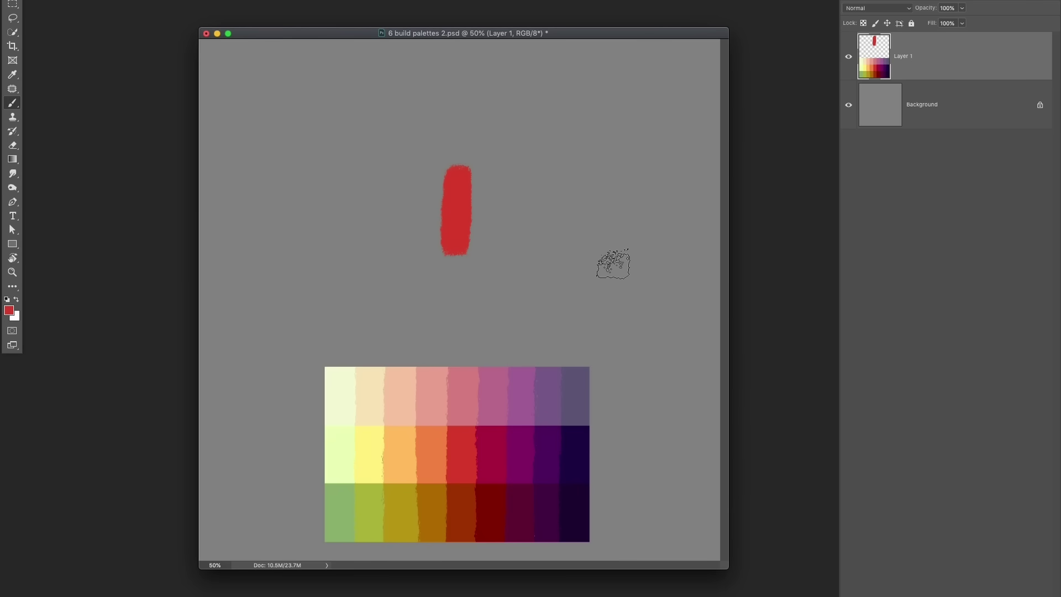
pyautogui.keyDown('alt'); pyautogui.click(339, 500); pyautogui.keyUp('alt')
pyautogui.moveTo(480, 172); pyautogui.dragTo(482, 195)
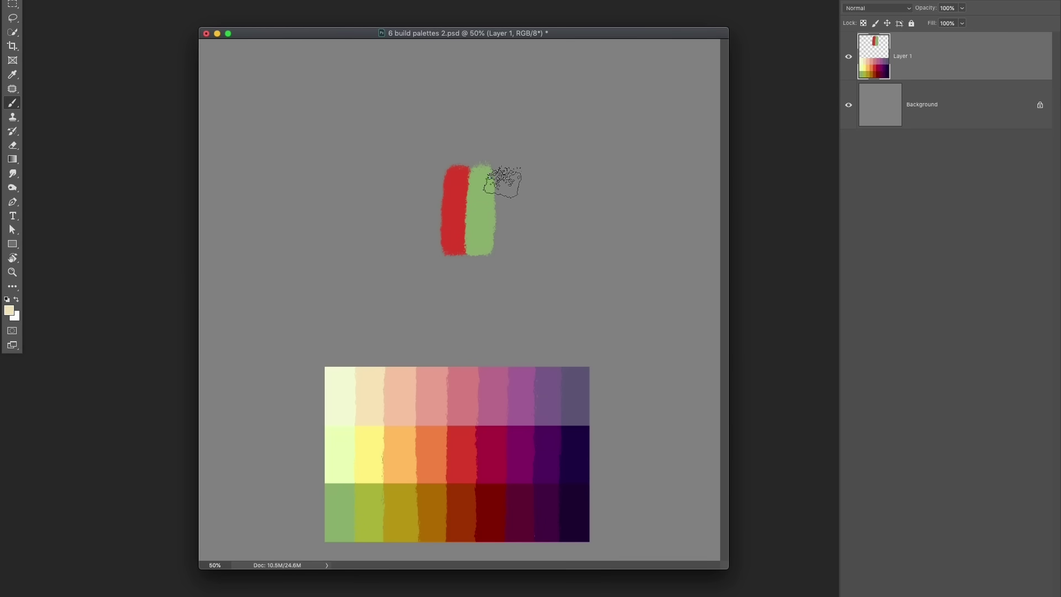
pyautogui.moveTo(502, 172)
pyautogui.mouseDown()
pyautogui.moveTo(500, 237)
pyautogui.moveTo(504, 178)
pyautogui.mouseUp()
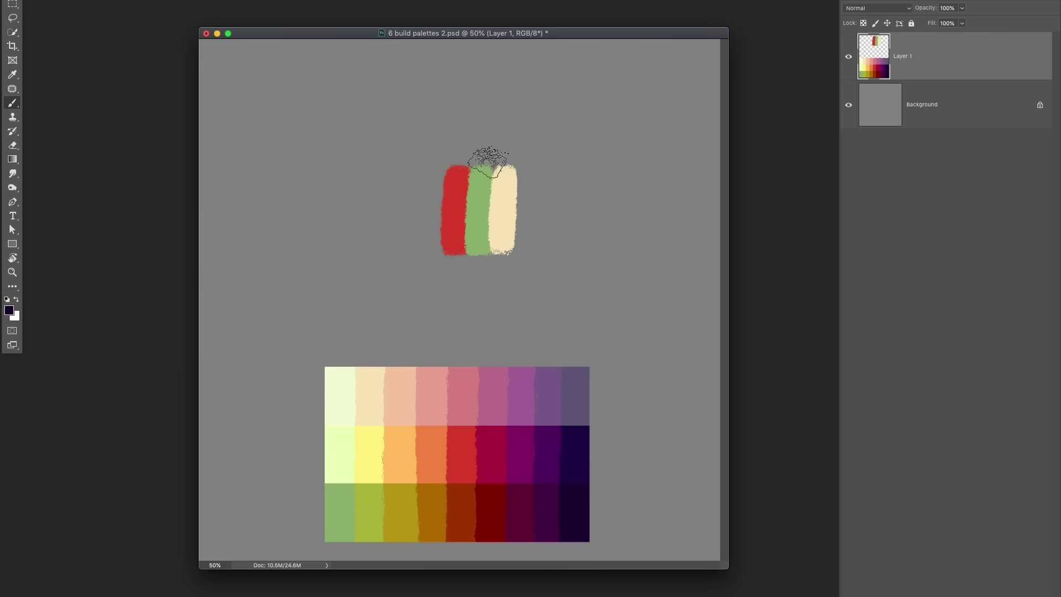
pyautogui.moveTo(433, 167); pyautogui.dragTo(430, 249)
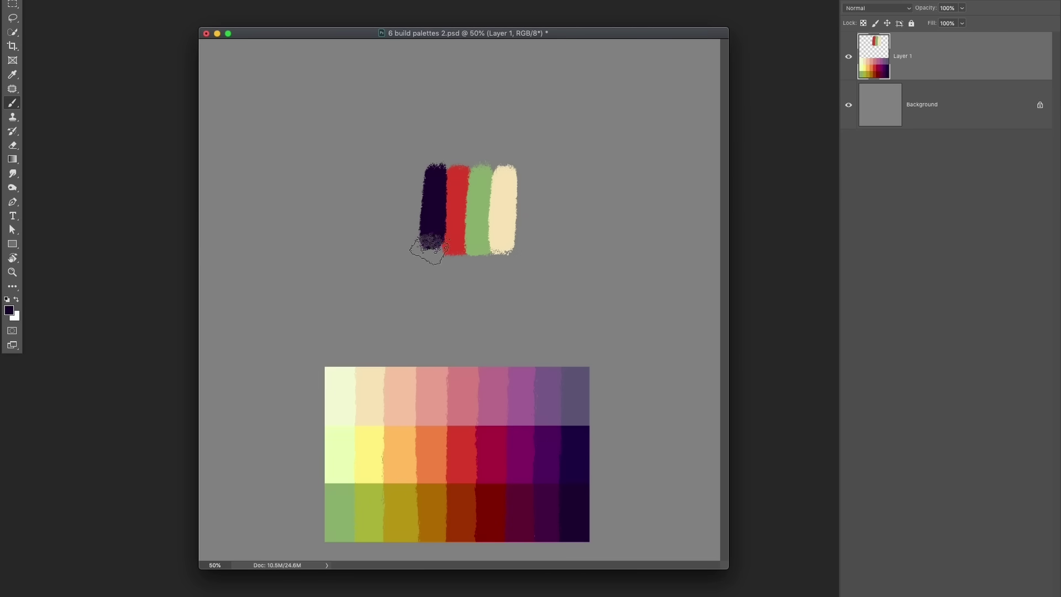
# - Select the four-color stroke group with a marquee and move it to the upper-left corner of the canvas
pyautogui.press('m')
pyautogui.moveTo(402, 147)
pyautogui.mouseDown()
pyautogui.moveTo(455, 212)
pyautogui.moveTo(544, 273)
pyautogui.mouseUp()
pyautogui.hotkey('ctrl', 't')
pyautogui.moveTo(504, 226); pyautogui.dragTo(329, 147)
pyautogui.press('Return')
# - Paint a second group of adjoining strokes in orange, green, rust brown and muted violet sampled from the palette
pyautogui.press('b')
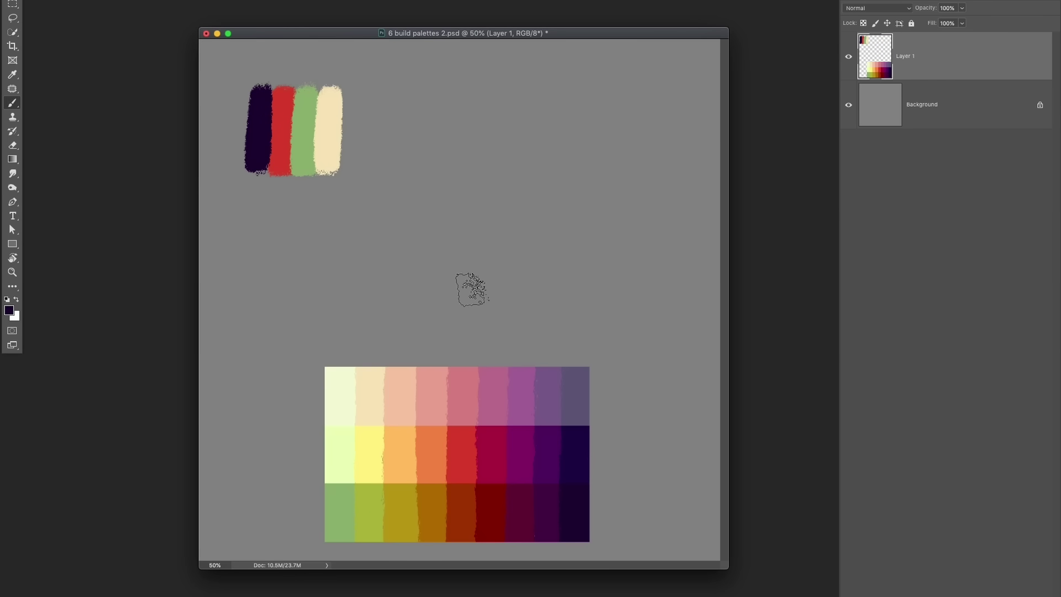
pyautogui.keyDown('alt'); pyautogui.click(403, 447); pyautogui.keyUp('alt')
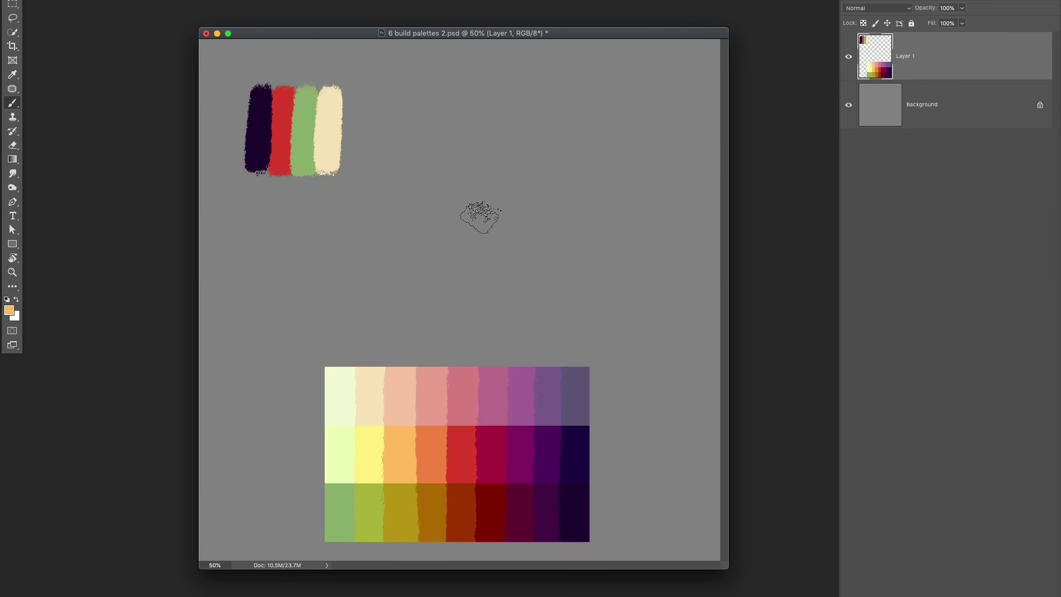
pyautogui.moveTo(459, 216); pyautogui.dragTo(463, 254)
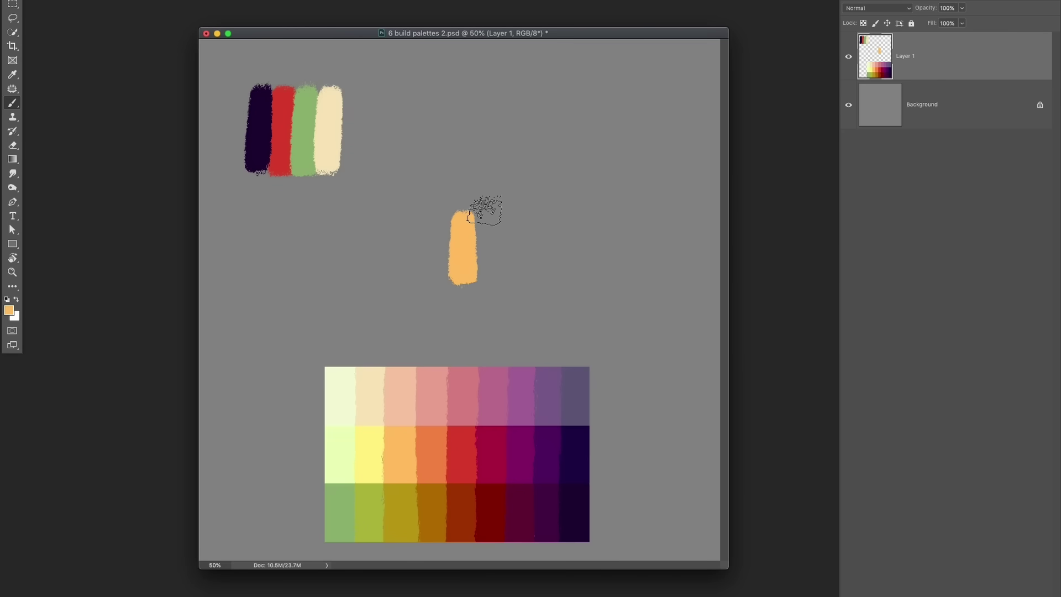
pyautogui.moveTo(438, 221); pyautogui.dragTo(438, 270)
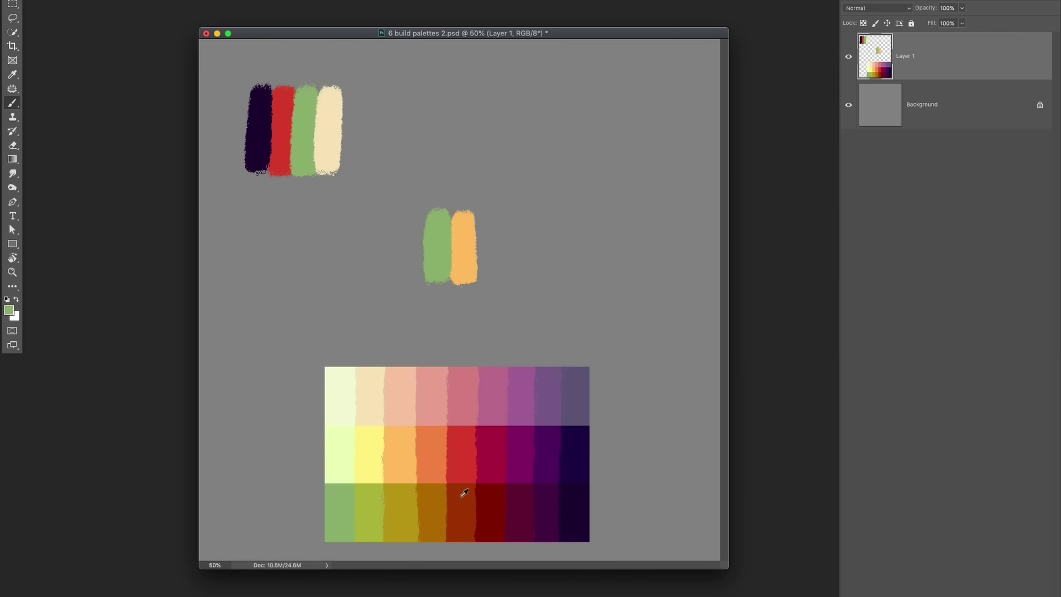
pyautogui.moveTo(480, 213)
pyautogui.mouseDown()
pyautogui.moveTo(485, 266)
pyautogui.moveTo(487, 215)
pyautogui.moveTo(497, 247)
pyautogui.mouseUp()
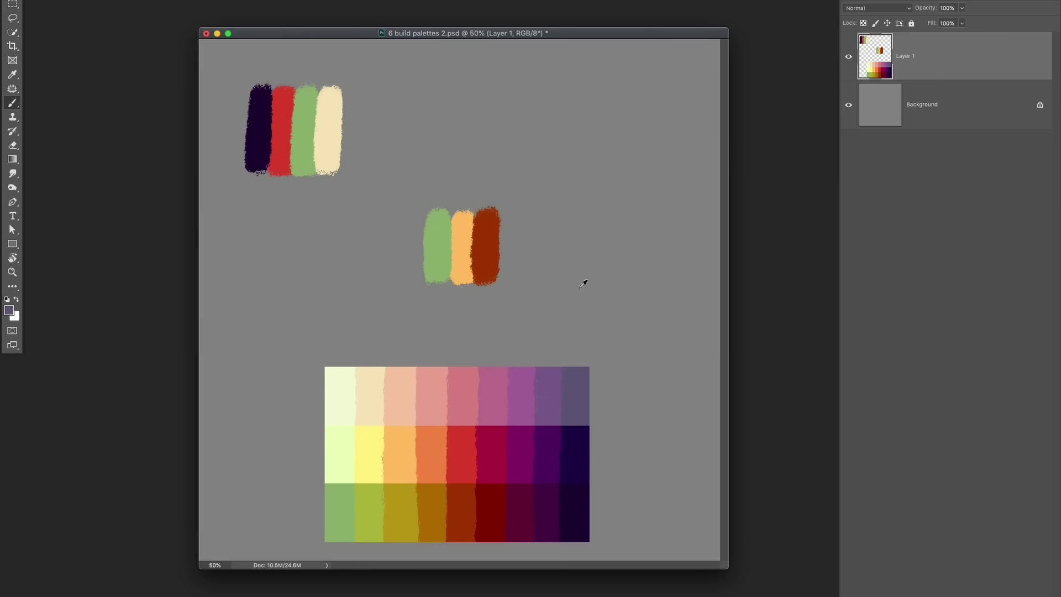
pyautogui.moveTo(504, 237); pyautogui.dragTo(506, 241)
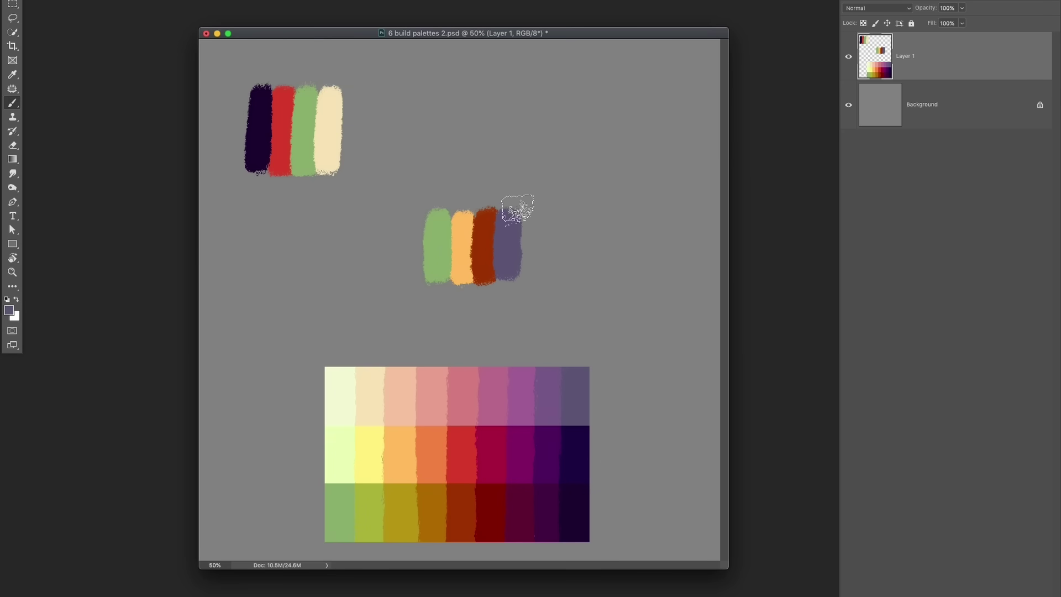
# - Select the second stroke group with a marquee and move it up beside the first group
pyautogui.press('m')
pyautogui.moveTo(410, 188)
pyautogui.mouseDown()
pyautogui.moveTo(529, 254)
pyautogui.moveTo(542, 299)
pyautogui.mouseUp()
pyautogui.hotkey('ctrl', 't')
pyautogui.moveTo(508, 264); pyautogui.dragTo(489, 147)
pyautogui.press('Return')
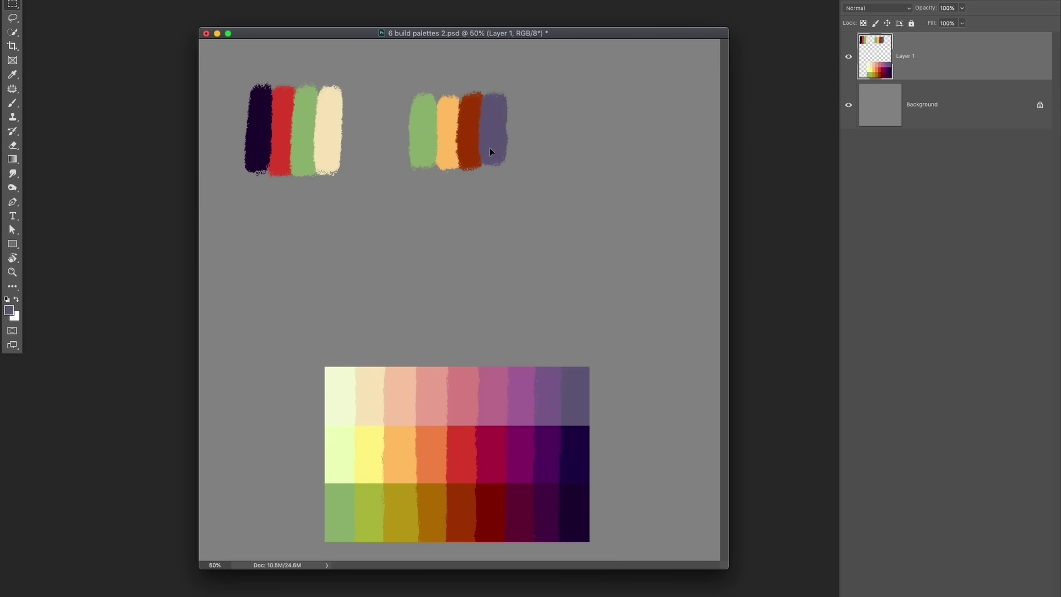
# - Paint a third group of adjoining strokes above the palette in dark blue-violet, orange, pale cream and muted purple sampled from it
pyautogui.press('b')
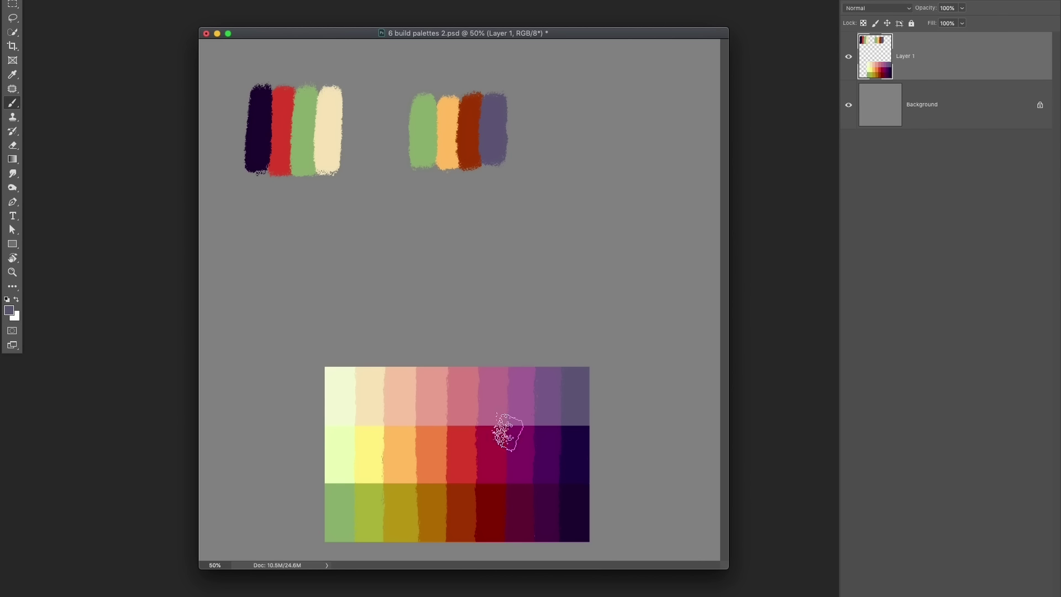
pyautogui.moveTo(457, 260)
pyautogui.mouseDown()
pyautogui.moveTo(456, 301)
pyautogui.moveTo(457, 237)
pyautogui.mouseUp()
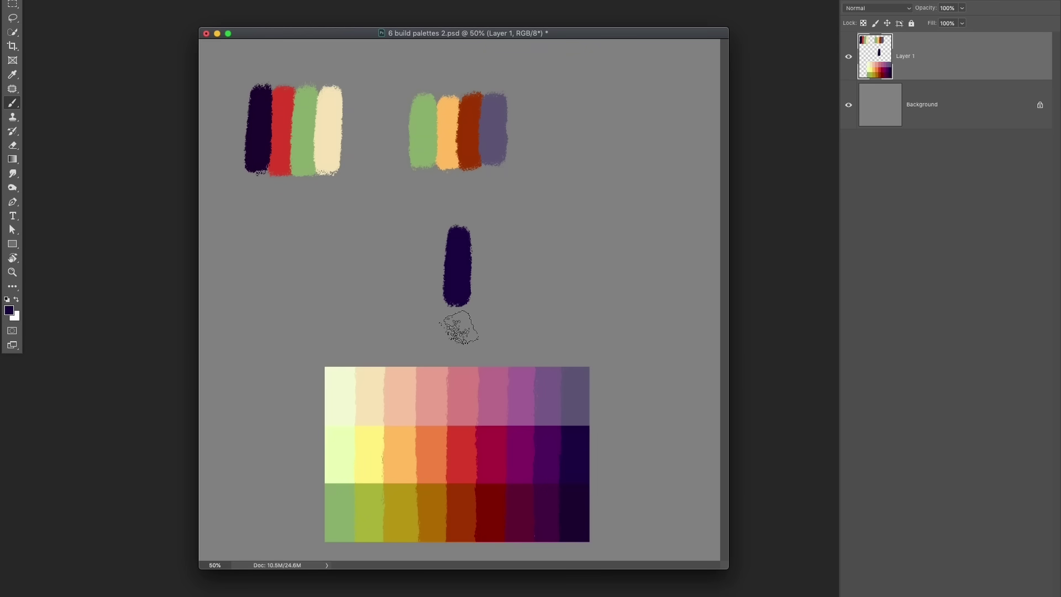
pyautogui.keyDown('alt'); pyautogui.click(402, 443); pyautogui.keyUp('alt')
pyautogui.moveTo(480, 232); pyautogui.dragTo(480, 274)
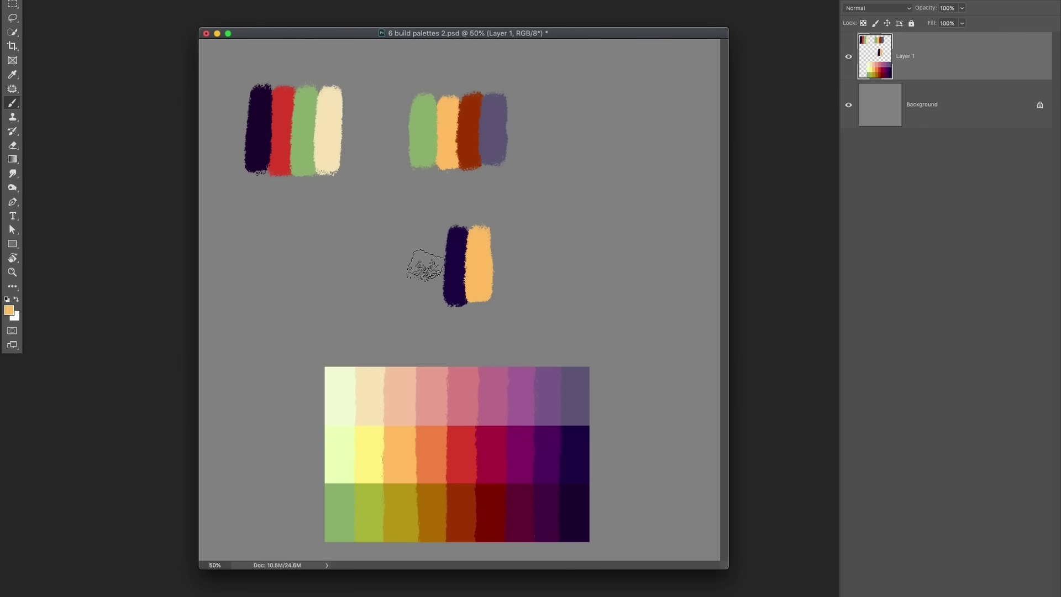
pyautogui.keyDown('alt'); pyautogui.click(344, 386); pyautogui.keyUp('alt')
pyautogui.moveTo(499, 227); pyautogui.dragTo(521, 277)
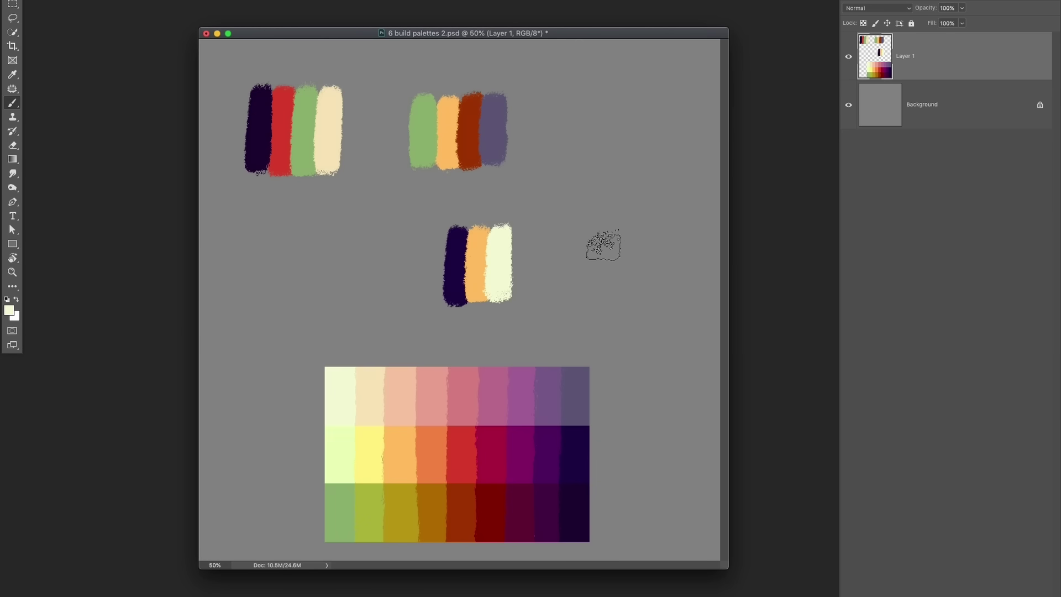
pyautogui.keyDown('alt'); pyautogui.click(556, 382); pyautogui.keyUp('alt')
pyautogui.moveTo(440, 226)
pyautogui.mouseDown()
pyautogui.moveTo(432, 259)
pyautogui.moveTo(433, 239)
pyautogui.moveTo(432, 292)
pyautogui.moveTo(433, 240)
pyautogui.moveTo(429, 292)
pyautogui.moveTo(441, 311)
pyautogui.moveTo(450, 266)
pyautogui.moveTo(442, 297)
pyautogui.mouseUp()
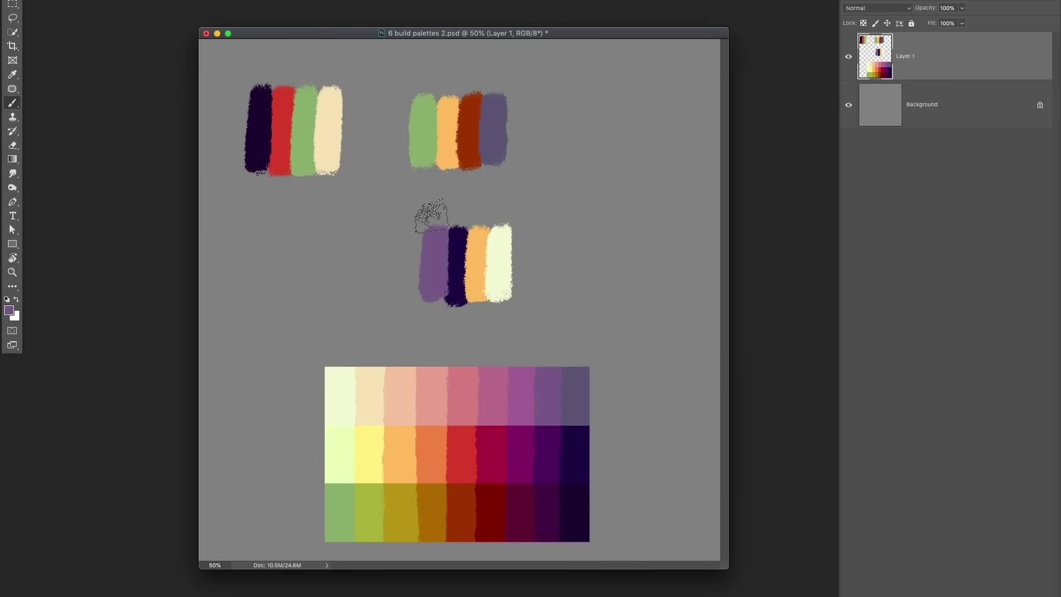
# - Delete the ragged upper and lower ends of the third stroke group and deselect
pyautogui.press('Delete')
pyautogui.moveTo(539, 322); pyautogui.dragTo(390, 291)
pyautogui.press('Delete')
pyautogui.hotkey('ctrl', 'd')
# - Select the trimmed third group and enlarge it in width and height with Free Transform
pyautogui.moveTo(395, 218); pyautogui.dragTo(540, 307)
pyautogui.hotkey('ctrl', 't')
pyautogui.moveTo(468, 306); pyautogui.dragTo(470, 348)
pyautogui.moveTo(540, 282); pyautogui.dragTo(580, 293)
pyautogui.moveTo(580, 220); pyautogui.dragTo(595, 197)
pyautogui.press('Return')
# - Select the upper third of the enlarged swatch group and adjust its lightness and hue with Hue/Saturation
pyautogui.moveTo(388, 210); pyautogui.dragTo(583, 267)
pyautogui.hotkey('ctrl', 'u')
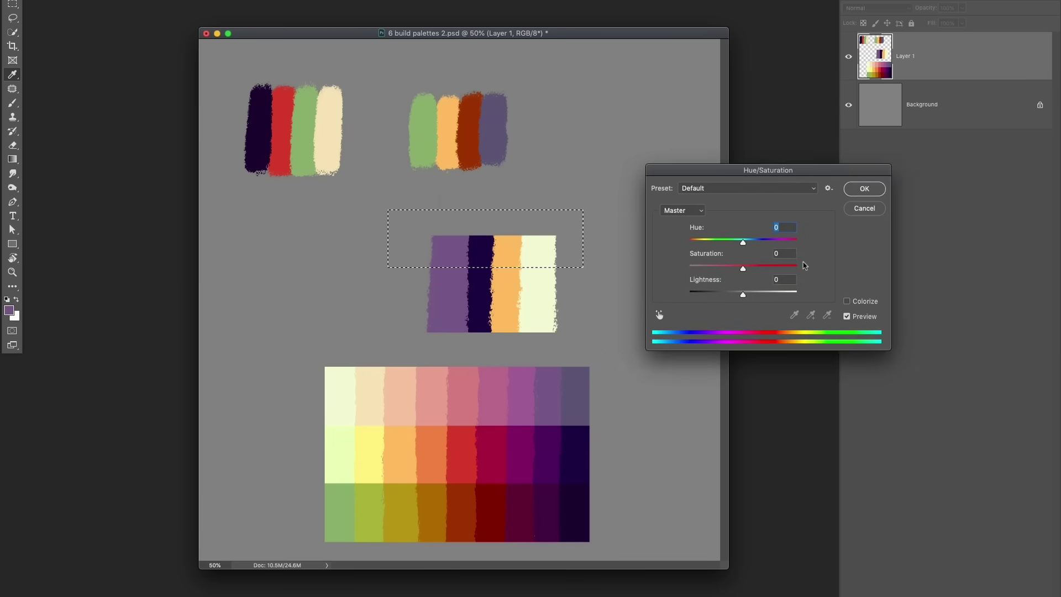
pyautogui.moveTo(766, 171); pyautogui.dragTo(717, 143)
pyautogui.moveTo(692, 265); pyautogui.dragTo(689, 215)
pyautogui.click(813, 162)
# - Select the lower third of the enlarged swatch group, adjust its Hue/Saturation values, and clear the selection
pyautogui.moveTo(577, 355); pyautogui.dragTo(405, 301)
pyautogui.hotkey('ctrl', 'u')
pyautogui.moveTo(692, 265)
pyautogui.mouseDown()
pyautogui.moveTo(672, 268)
pyautogui.moveTo(702, 241)
pyautogui.mouseUp()
pyautogui.moveTo(692, 215); pyautogui.dragTo(694, 219)
pyautogui.click(818, 163)
pyautogui.click(450, 268)
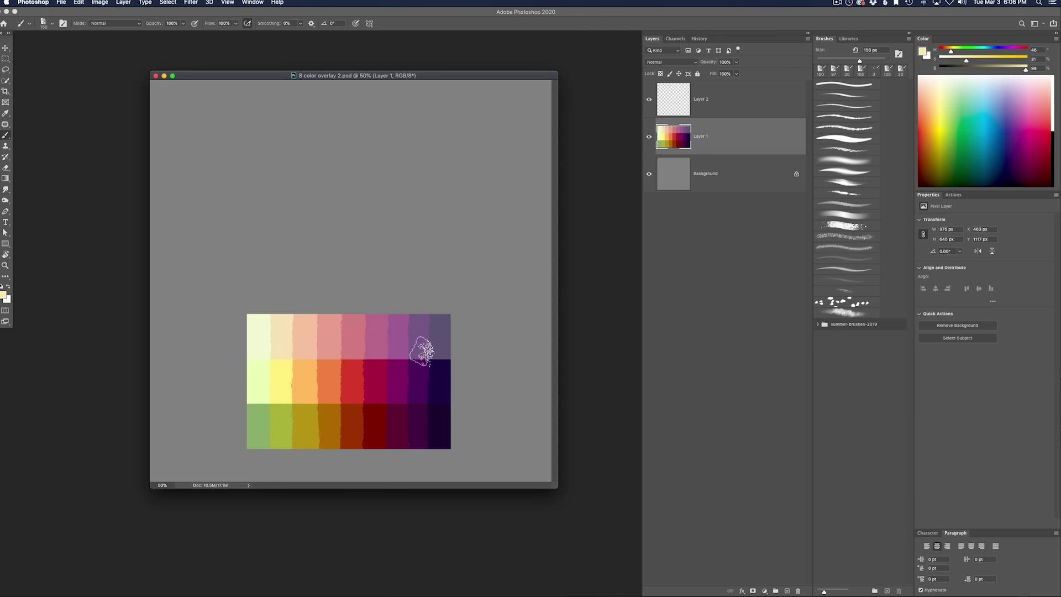
# - Add a Solid Color fill layer clipped to the swatch grid on Layer 1, using blue 2a6fd6
pyautogui.click(765, 591)
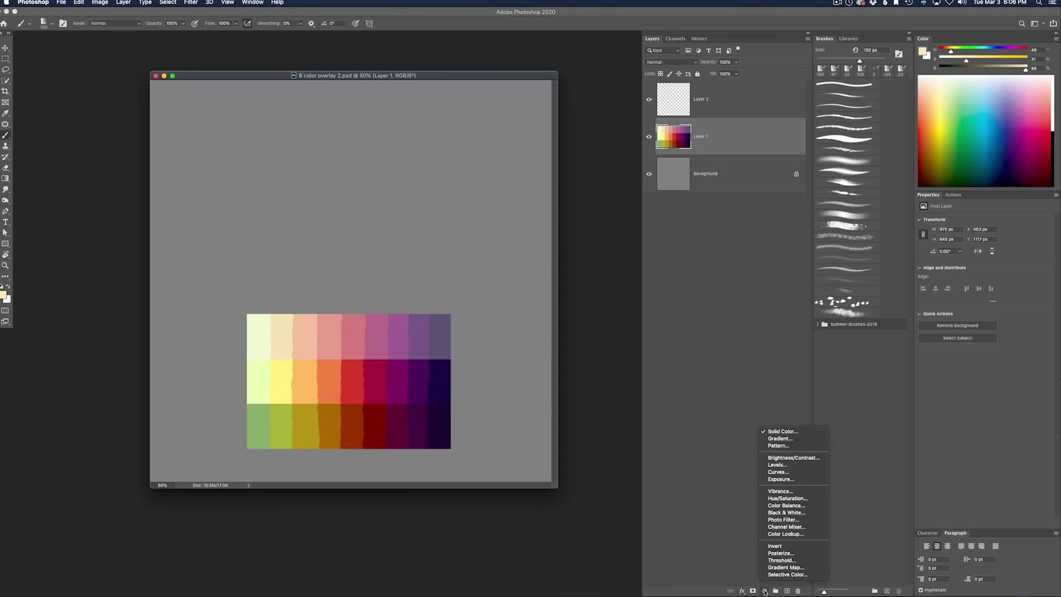
pyautogui.click(794, 431)
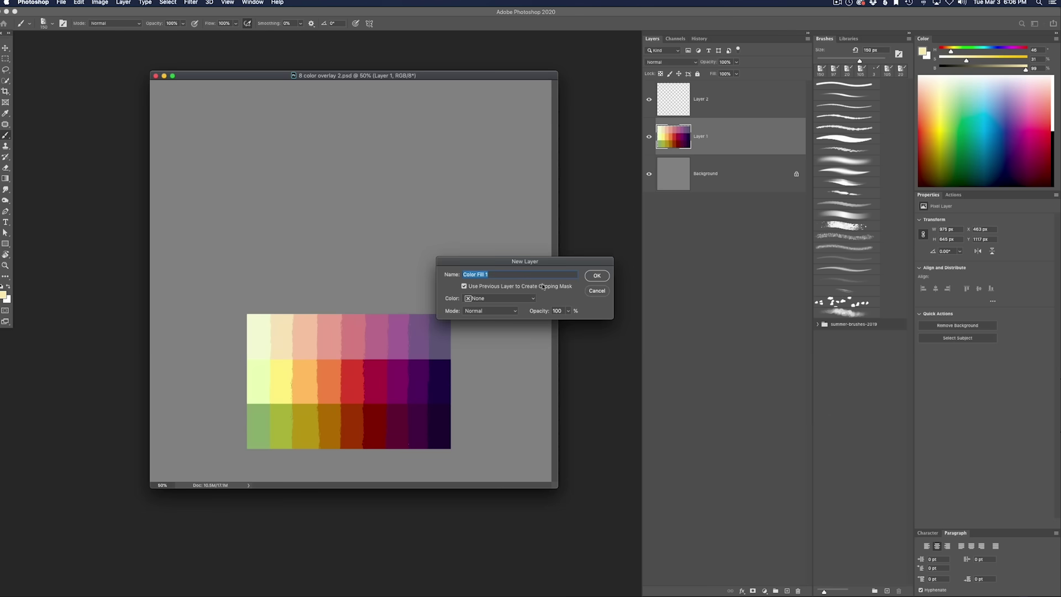
pyautogui.click(597, 275)
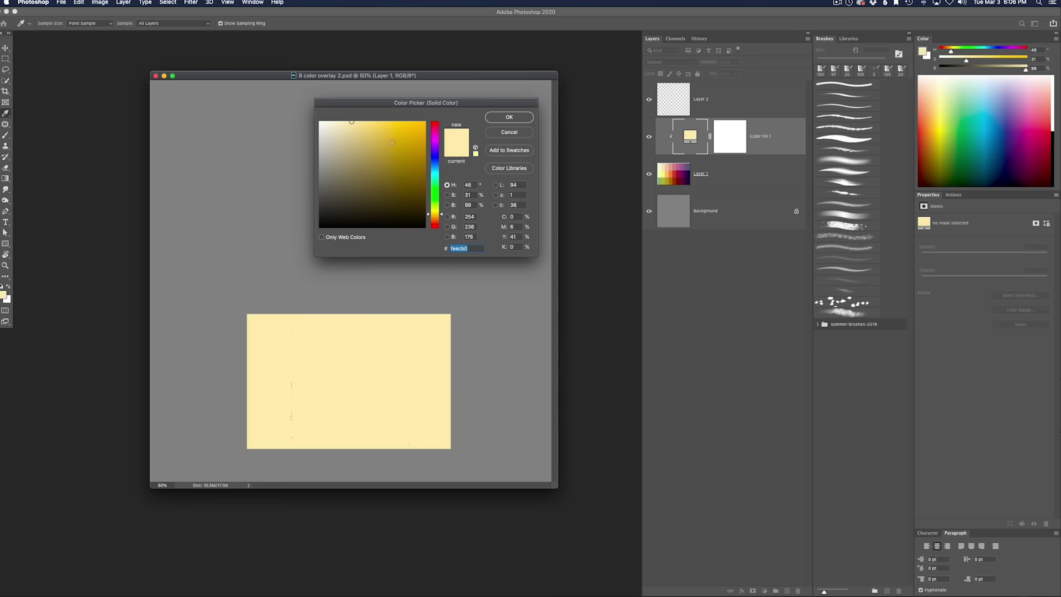
pyautogui.moveTo(398, 136); pyautogui.dragTo(403, 138)
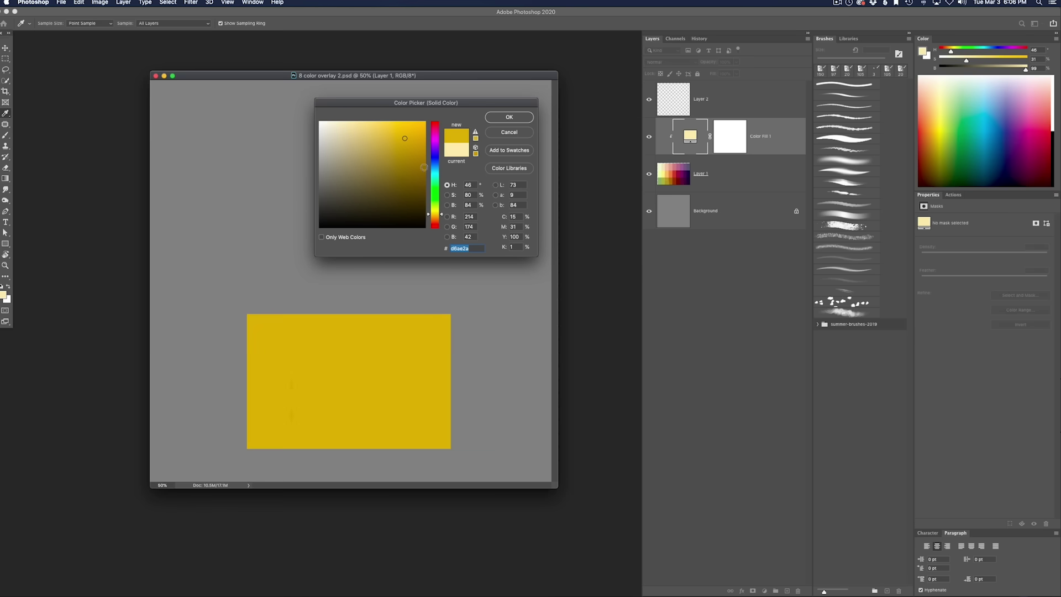
pyautogui.moveTo(436, 172); pyautogui.dragTo(439, 165)
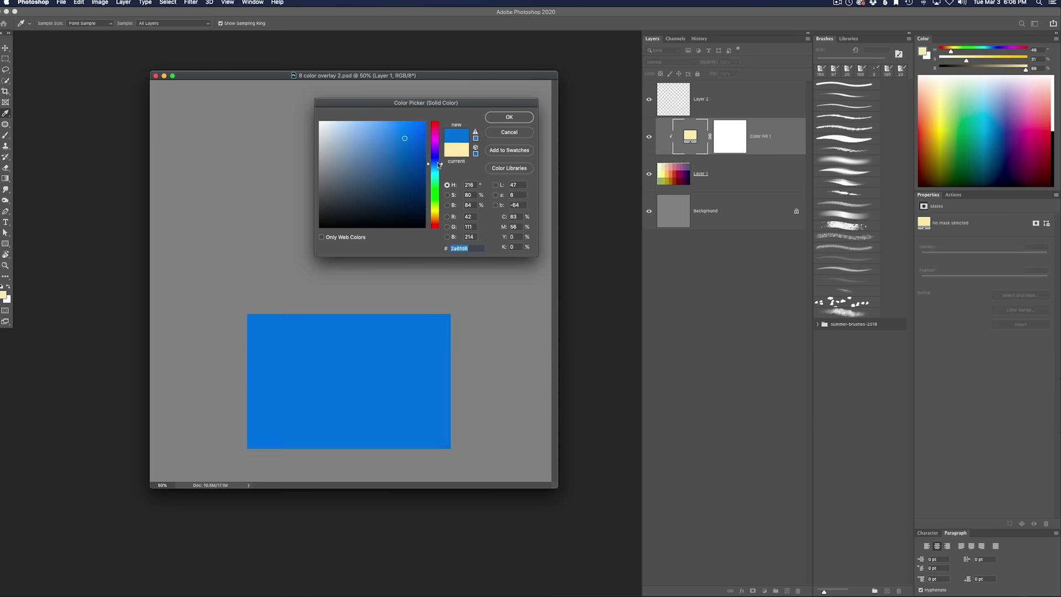
pyautogui.click(509, 117)
# - Set the blue fill layer's blend mode to Overlay, compare the swatches with and without it, and reduce its opacity to 68%
pyautogui.click(657, 64)
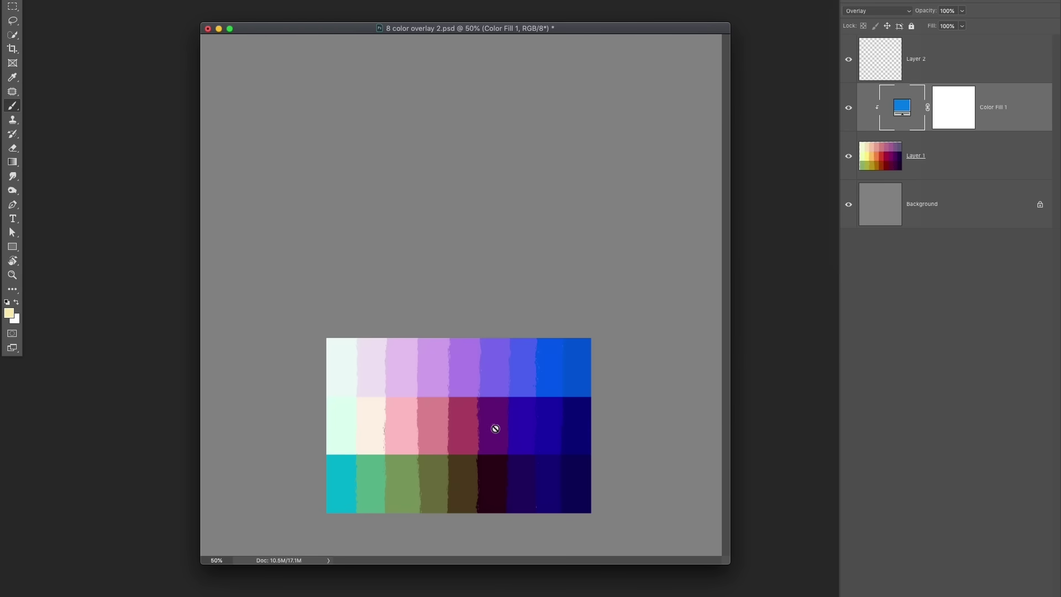
pyautogui.click(850, 108)
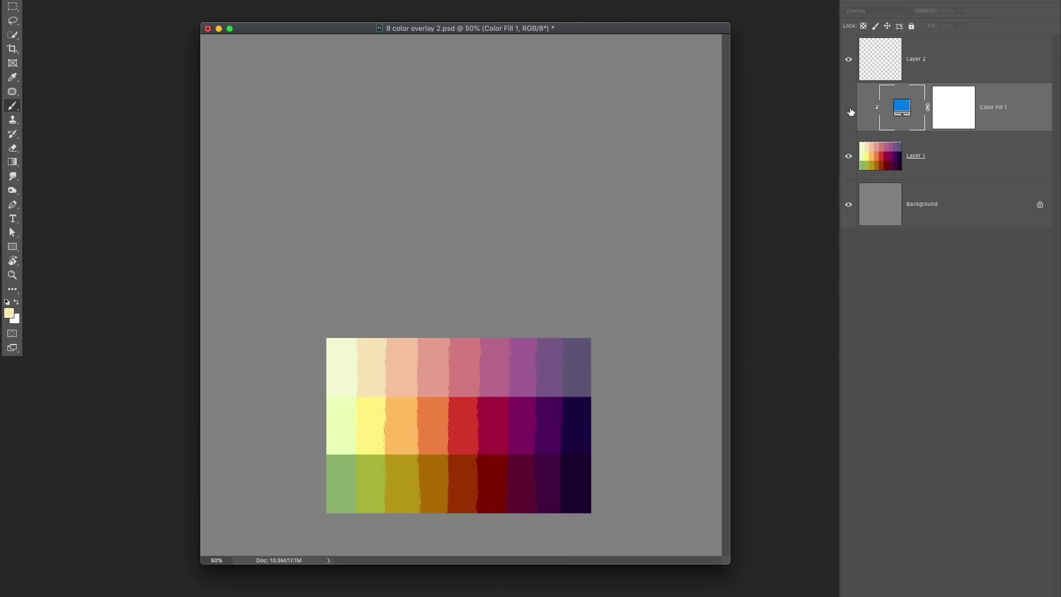
pyautogui.click(849, 108)
pyautogui.moveTo(962, 10); pyautogui.dragTo(948, 26)
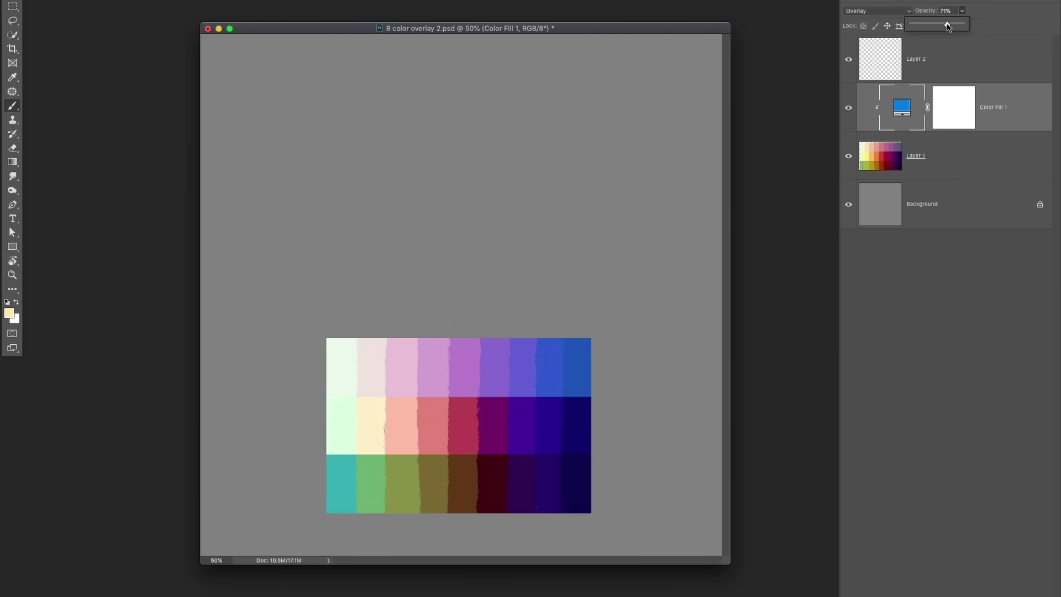
pyautogui.click(912, 121)
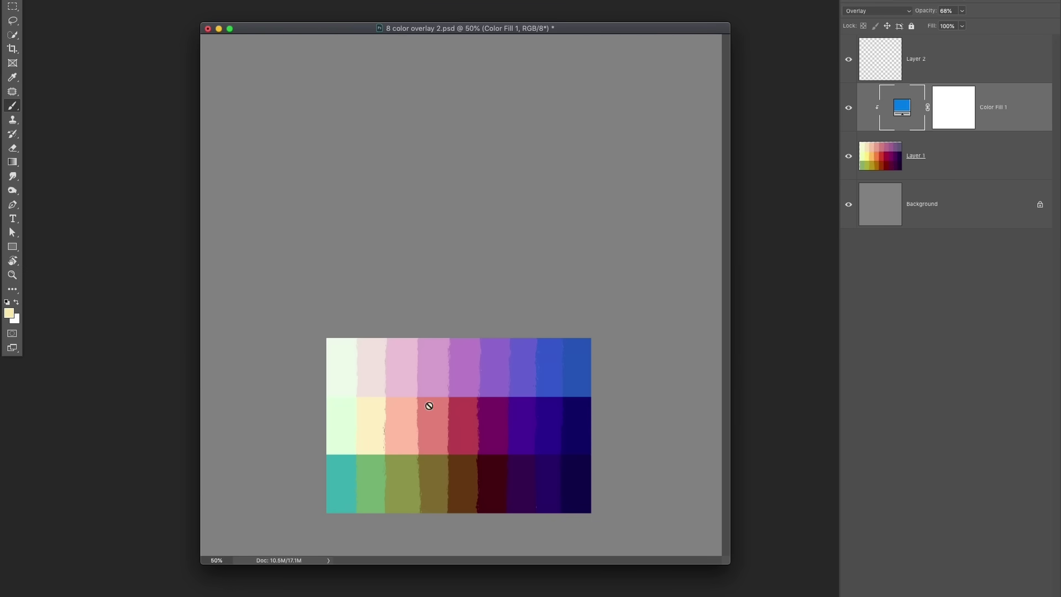
# - On Layer 2, paint adjoining vertical strokes of teal, peach, violet and near-white sampled from the overlaid swatches, above the grid
pyautogui.click(895, 69)
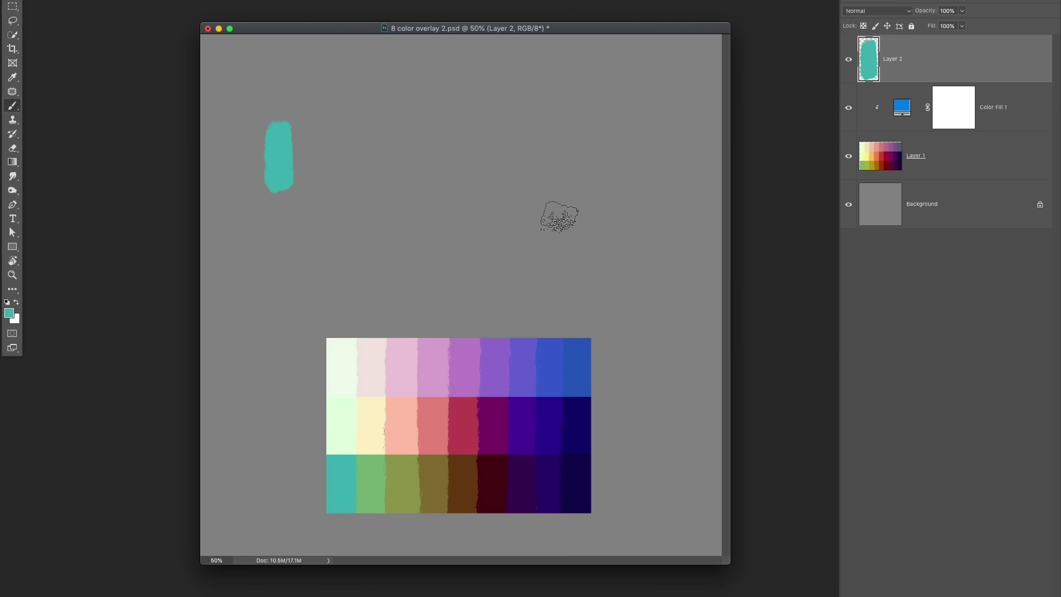
pyautogui.keyDown('alt'); pyautogui.click(400, 408); pyautogui.keyUp('alt')
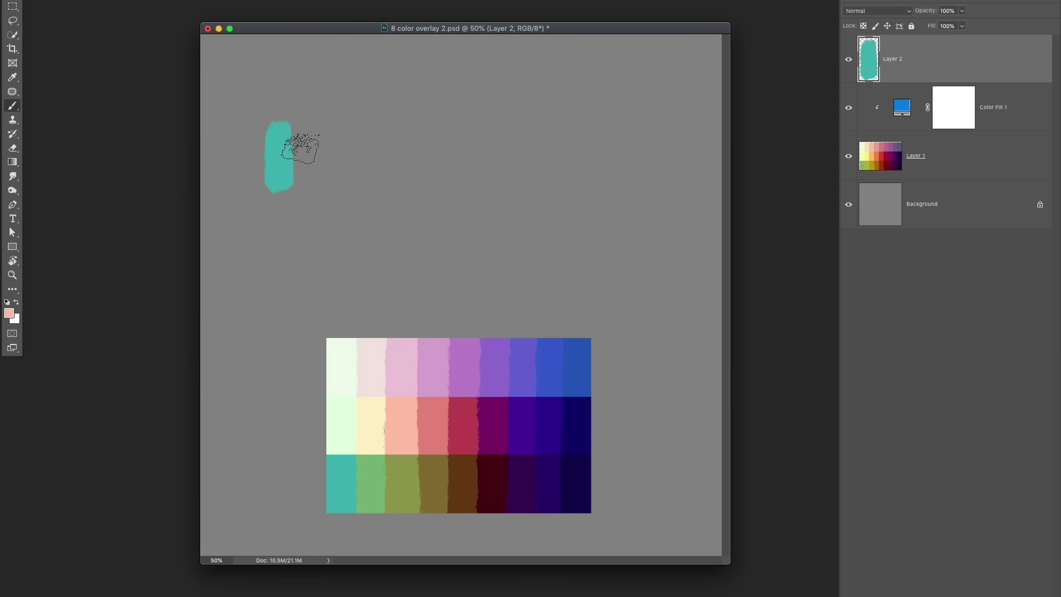
pyautogui.moveTo(301, 124); pyautogui.dragTo(302, 185)
pyautogui.keyDown('alt'); pyautogui.click(579, 355); pyautogui.keyUp('alt')
pyautogui.moveTo(321, 122); pyautogui.dragTo(321, 185)
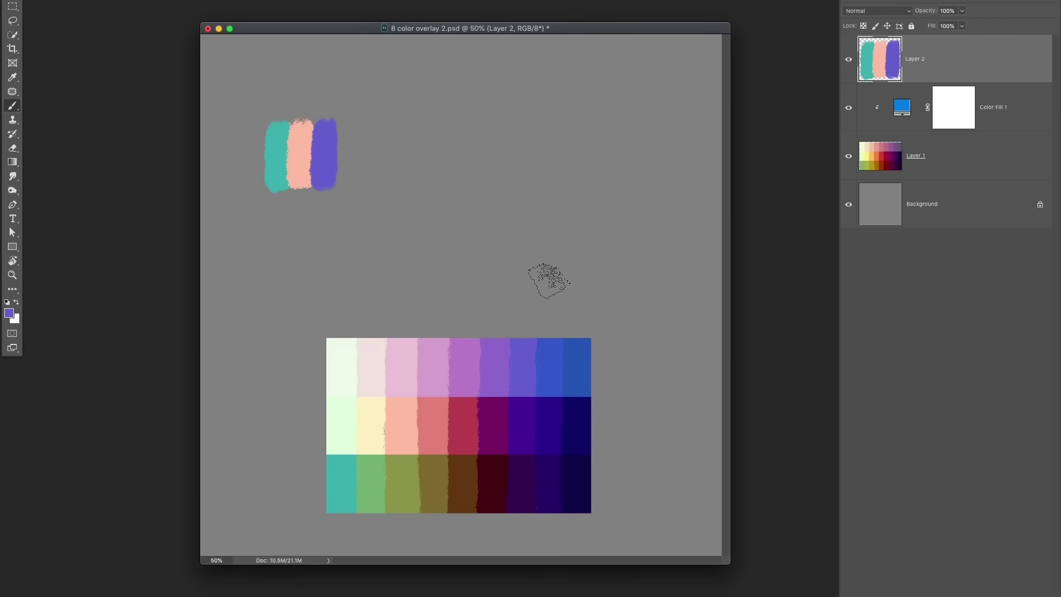
pyautogui.keyDown('alt'); pyautogui.click(346, 351); pyautogui.keyUp('alt')
pyautogui.moveTo(340, 119); pyautogui.dragTo(340, 180)
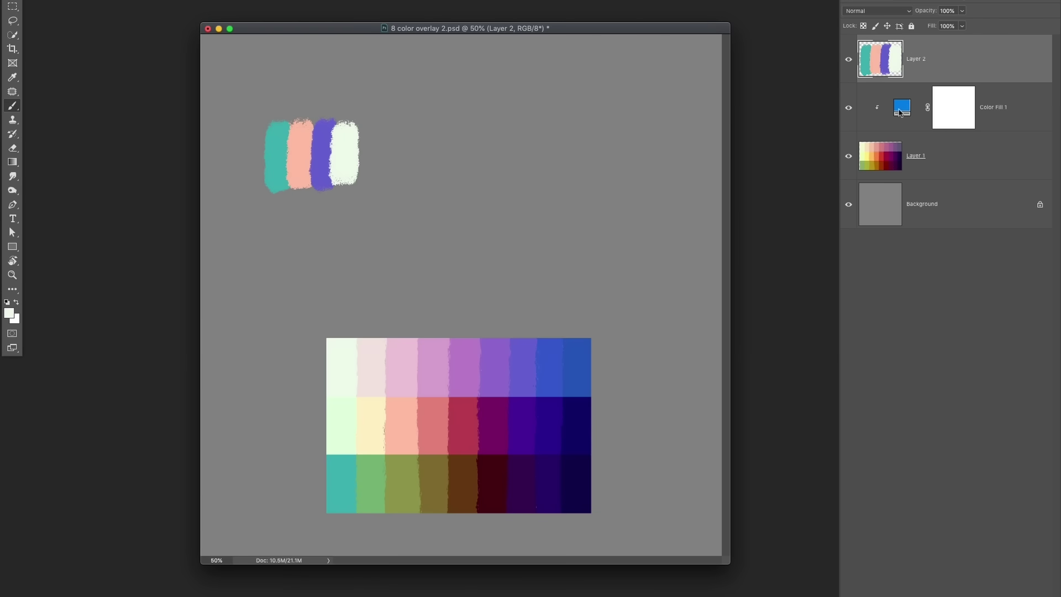
# - Change the overlay fill layer's color to turquoise green 1fc8ae
pyautogui.doubleClick(901, 107)
pyautogui.click(571, 163)
pyautogui.moveTo(572, 164); pyautogui.dragTo(572, 161)
pyautogui.click(533, 117)
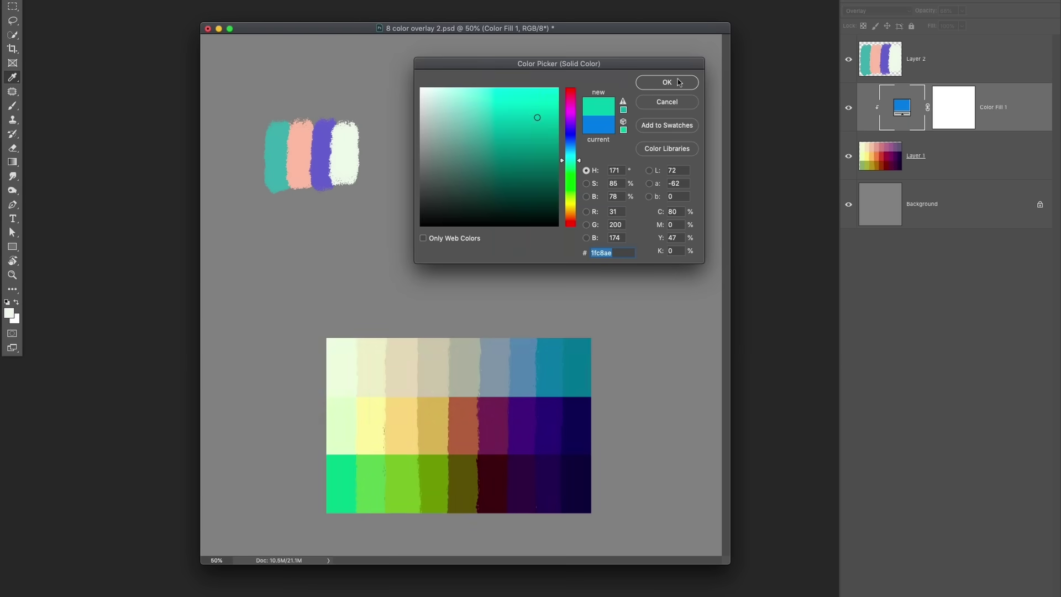
pyautogui.press('Return')
# - On Layer 2, paint a second group of sampled vertical strokes in gray-green, blue, pale yellow, mustard and dark navy beside the first group
pyautogui.keyDown('alt'); pyautogui.click(449, 362); pyautogui.keyUp('alt')
pyautogui.hotkey('alt', ']')
pyautogui.moveTo(470, 153); pyautogui.dragTo(471, 220)
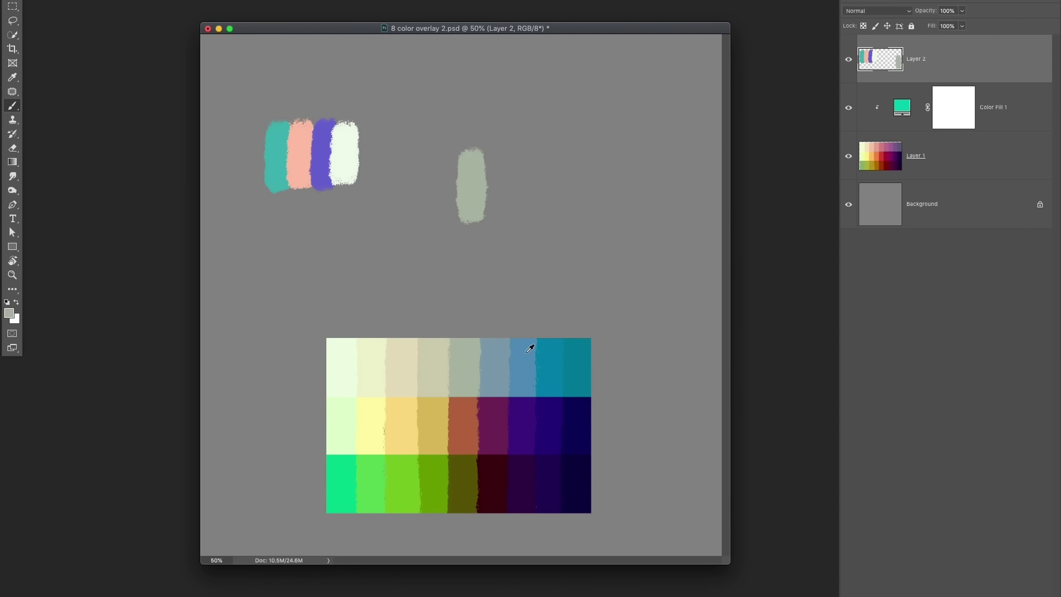
pyautogui.keyDown('alt'); pyautogui.click(371, 354); pyautogui.keyUp('alt')
pyautogui.moveTo(509, 165); pyautogui.dragTo(517, 188)
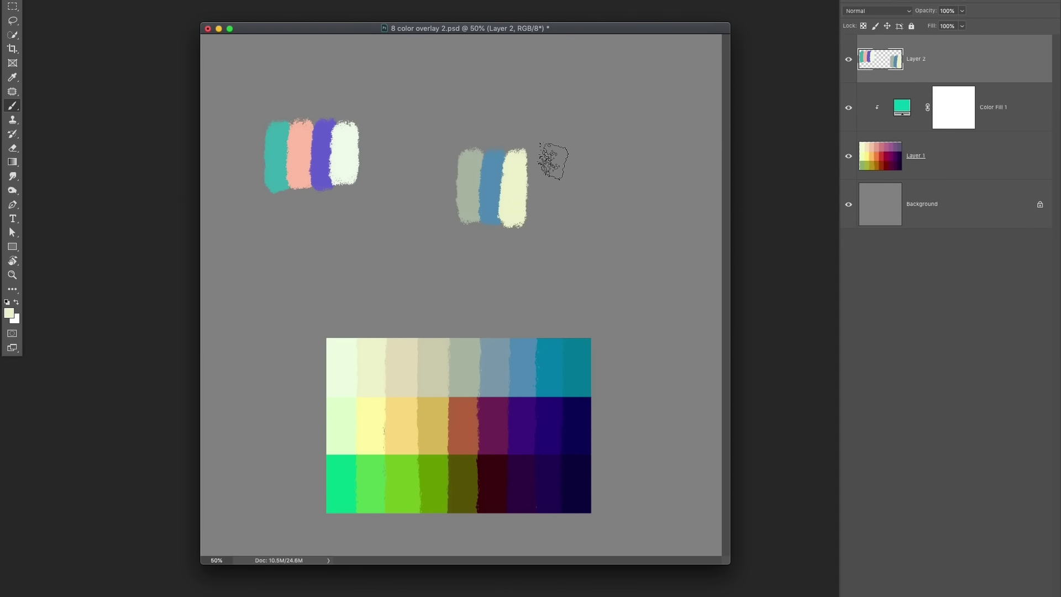
pyautogui.moveTo(535, 154); pyautogui.dragTo(535, 224)
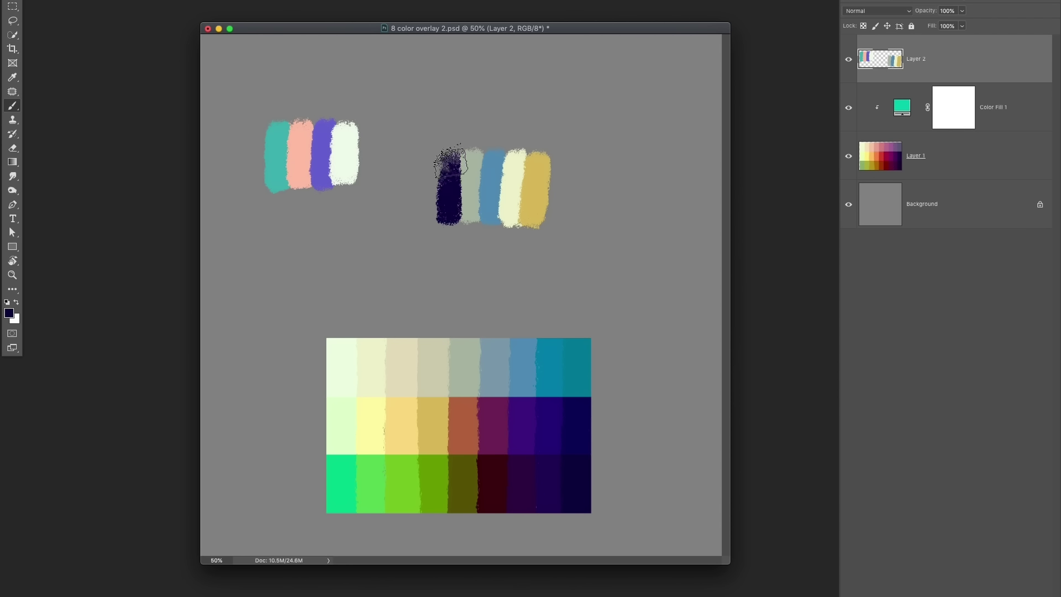
pyautogui.moveTo(449, 149); pyautogui.dragTo(500, 213)
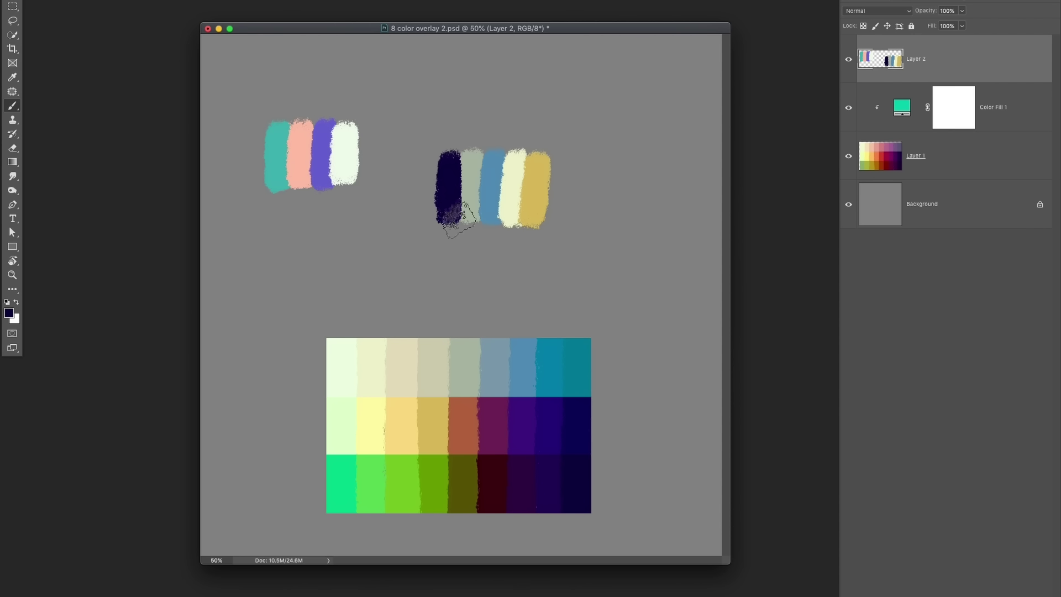